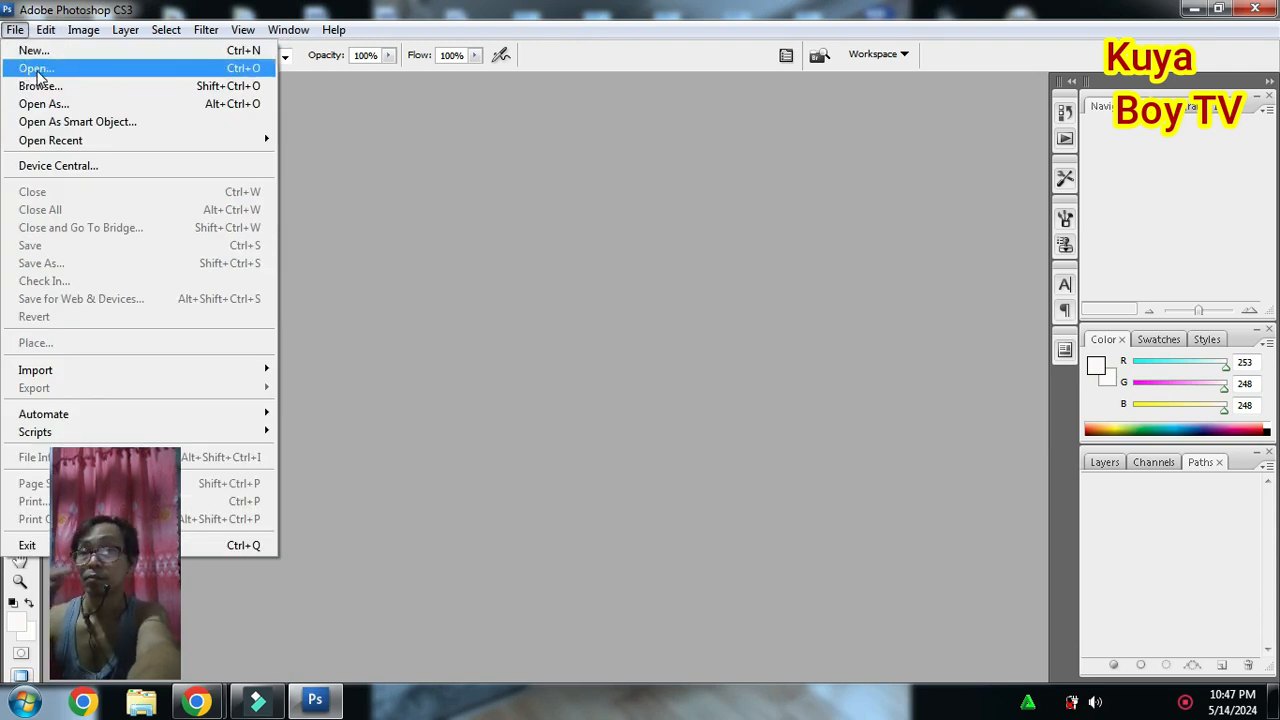
Step: Open the image 1woman.jpg from the Desktop
click(36, 70)
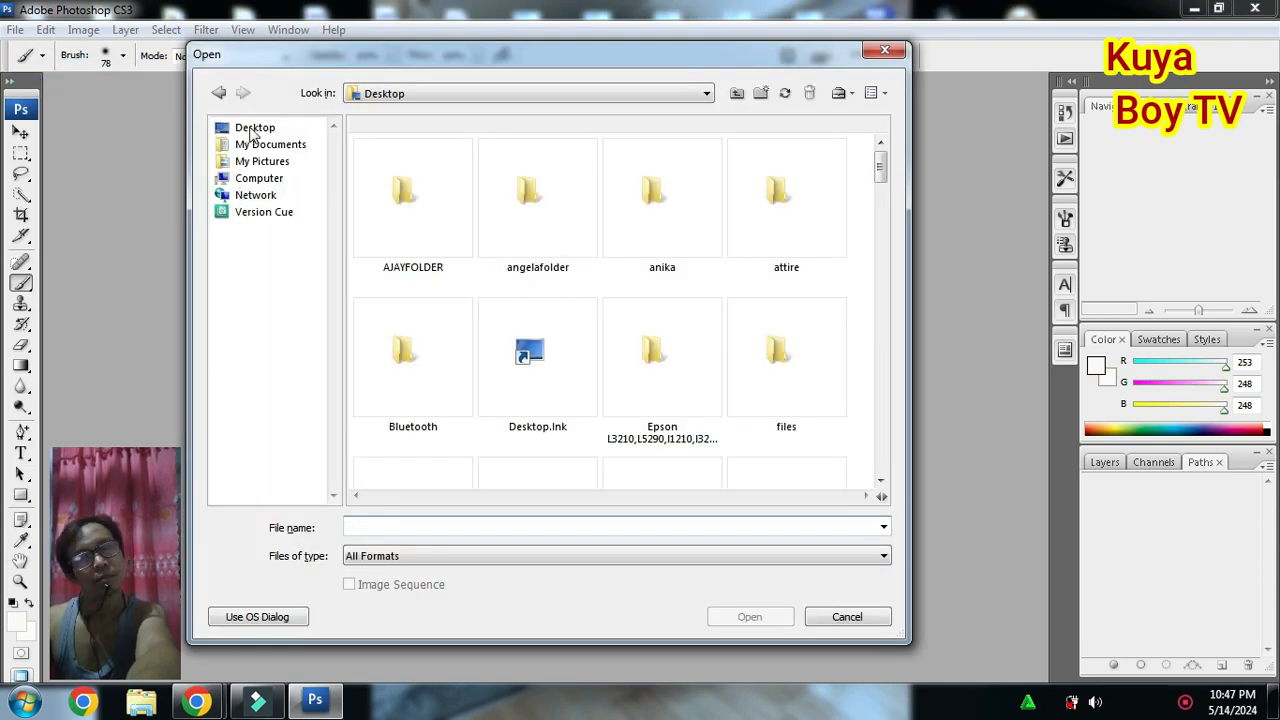
click(243, 130)
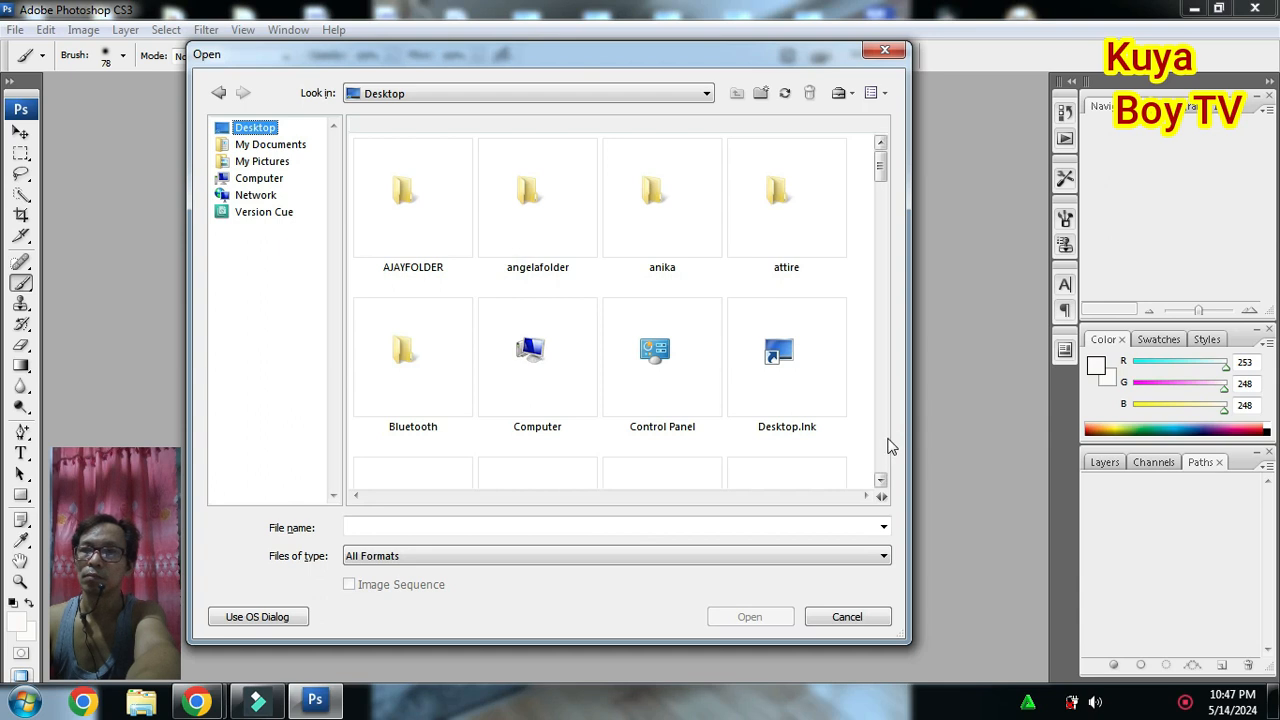
scroll(888, 440, down, 3)
scroll(890, 445, down, 6)
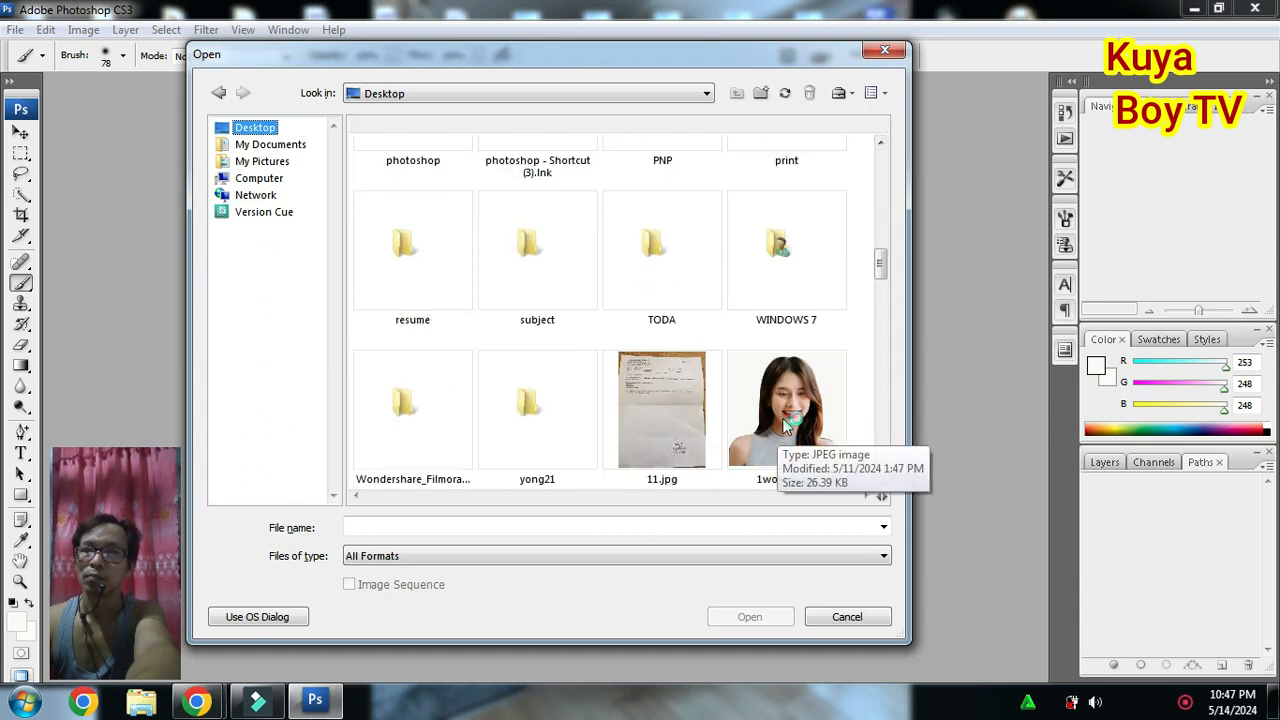
click(786, 425)
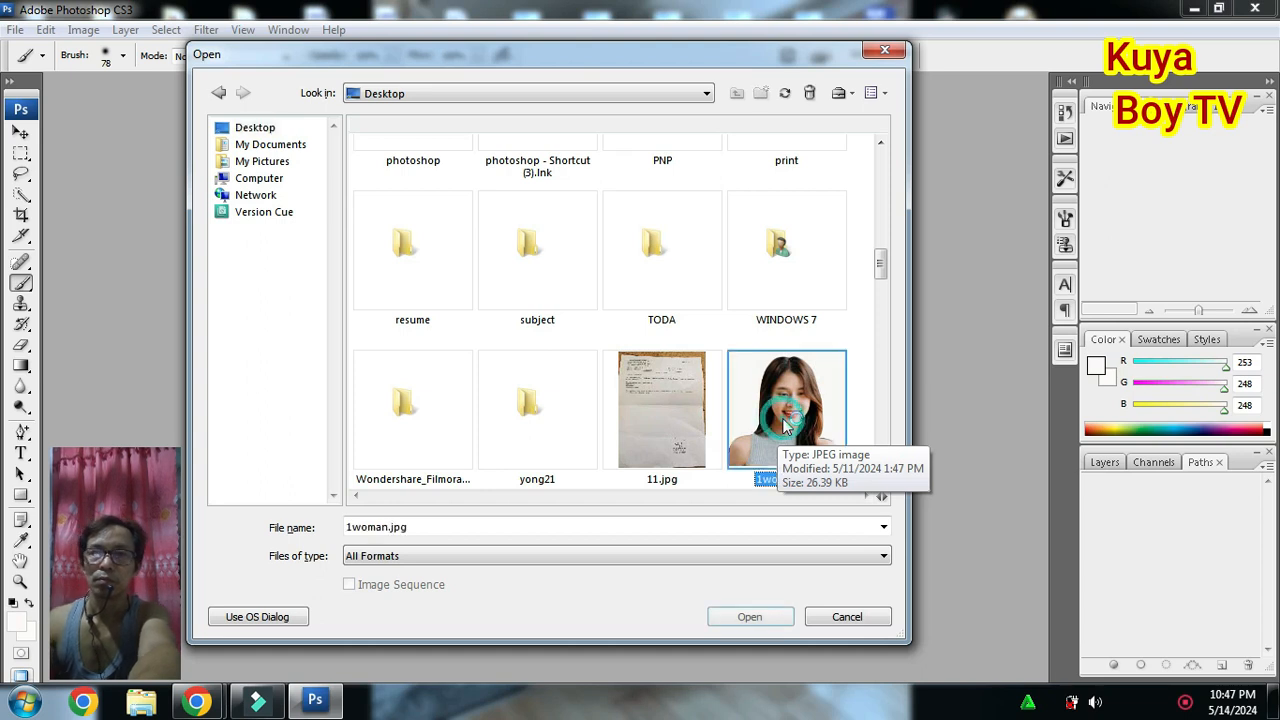
click(747, 615)
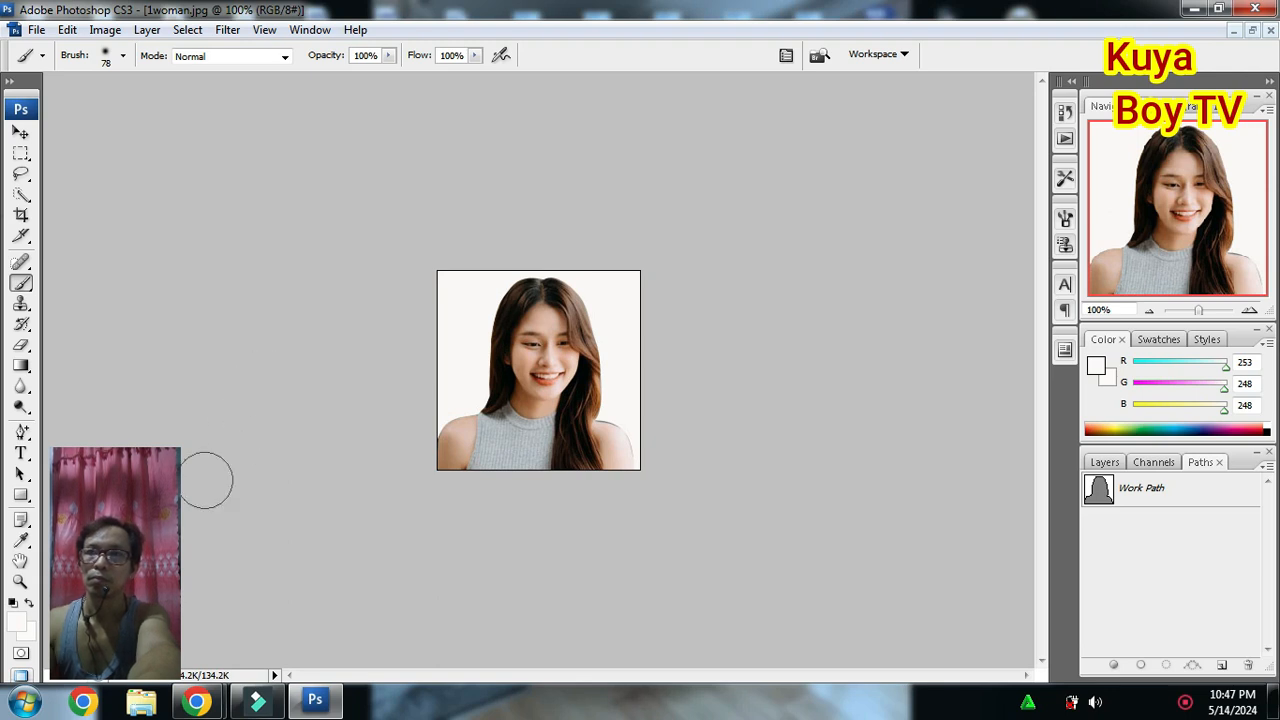
Step: Set the background color to bright red, about RGB 250, 4, 21, keeping the foreground color as it is
click(18, 622)
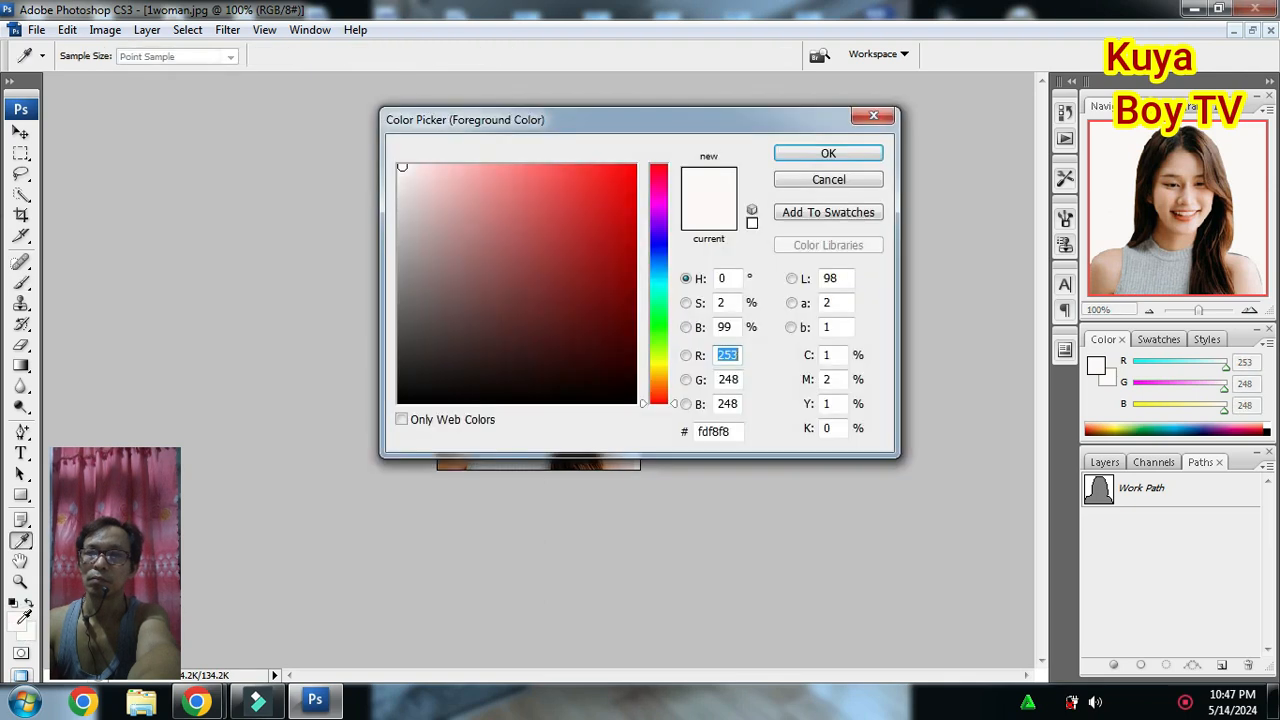
click(873, 116)
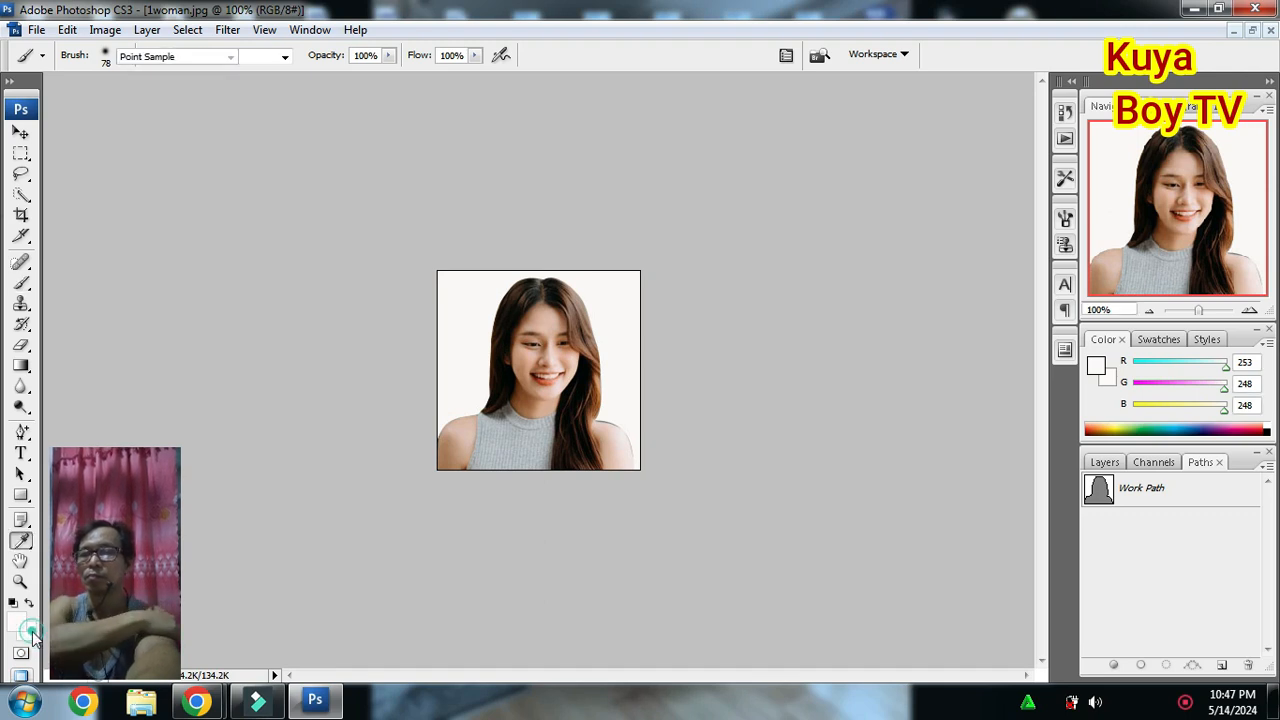
click(30, 630)
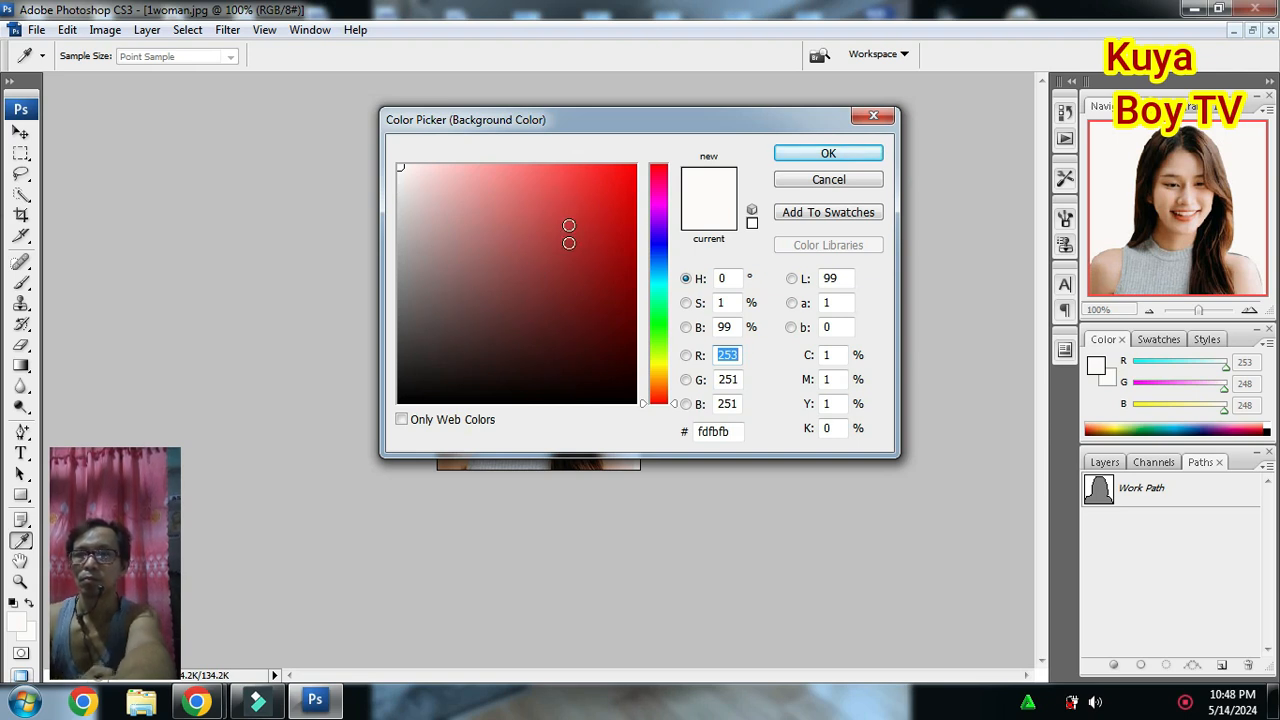
click(662, 241)
click(660, 322)
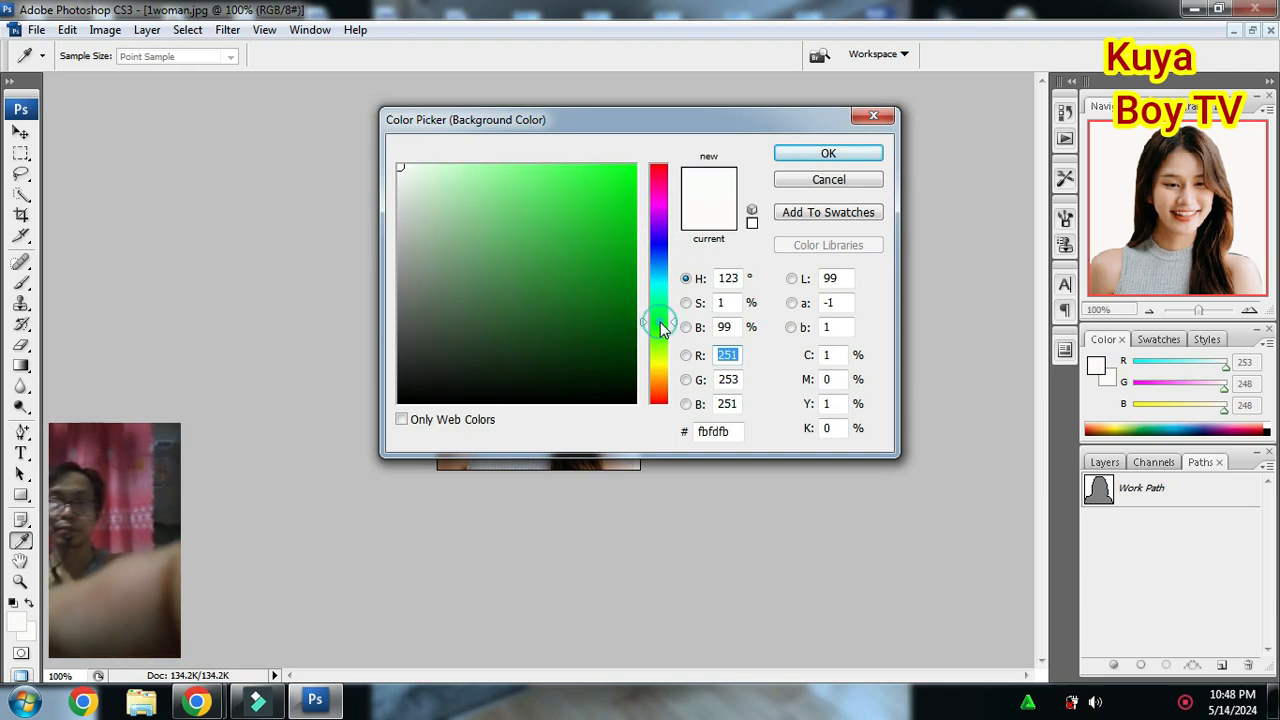
click(659, 176)
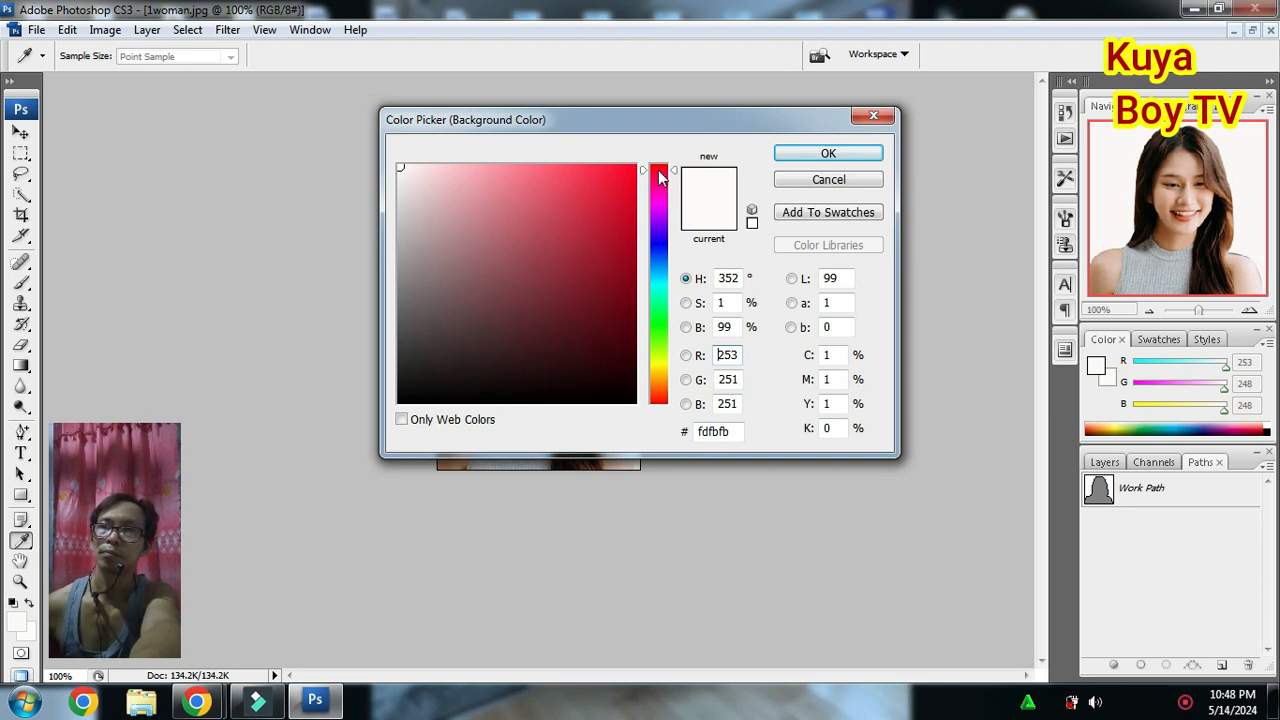
click(659, 176)
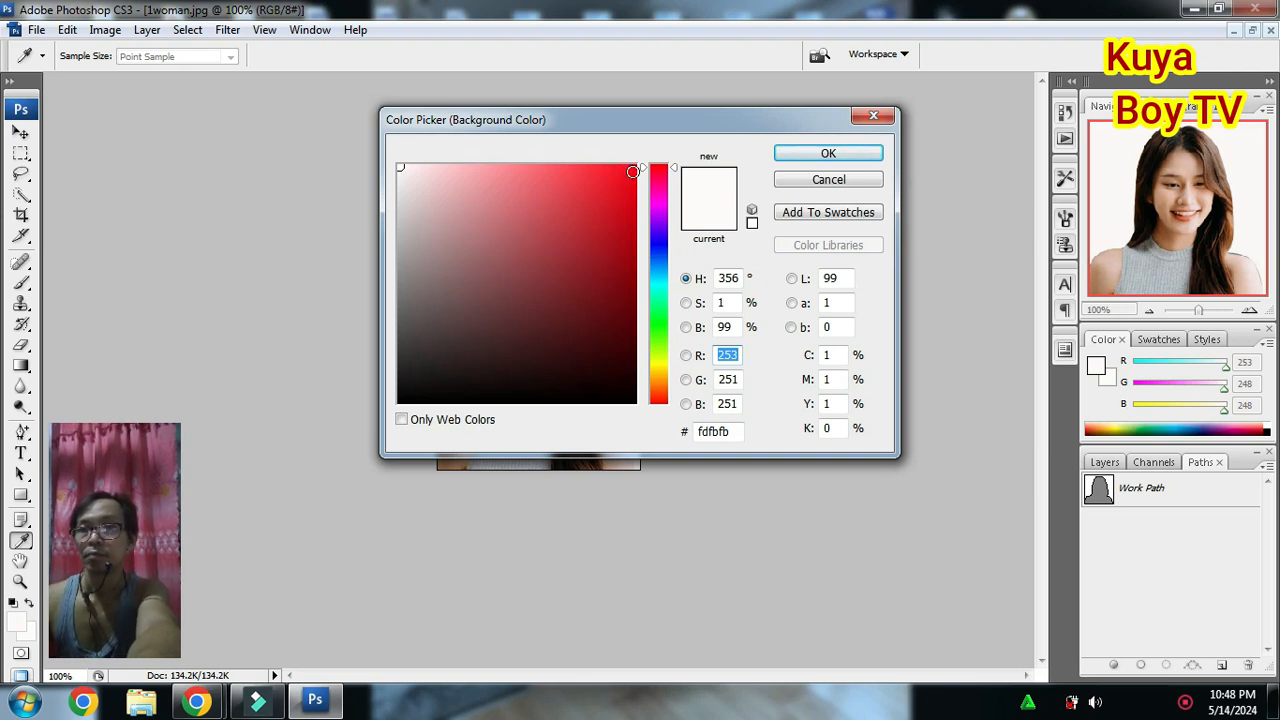
click(632, 172)
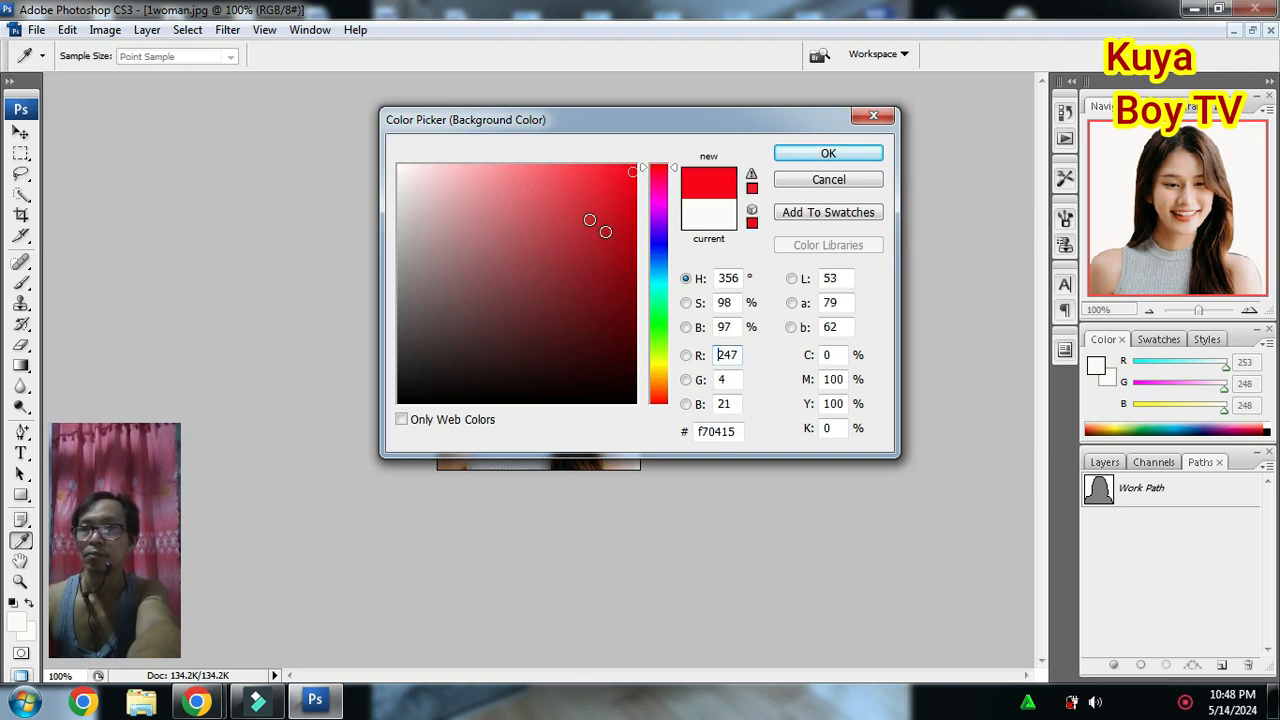
click(634, 169)
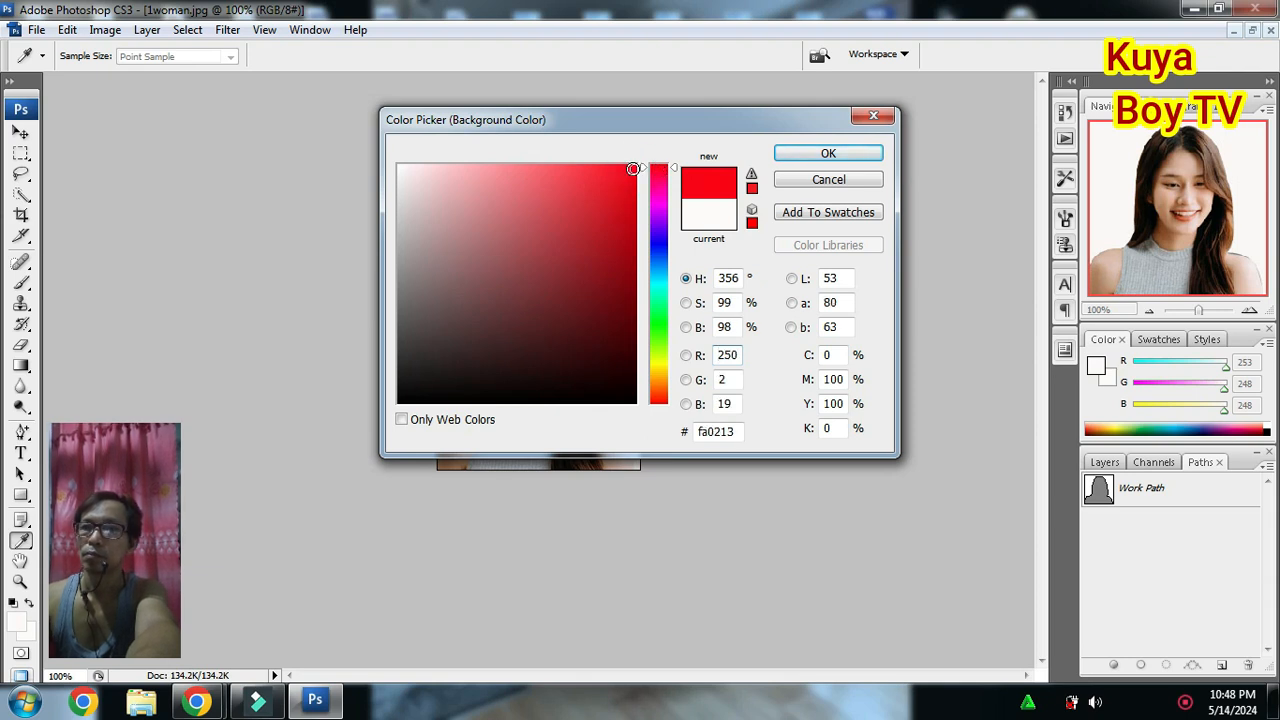
click(633, 169)
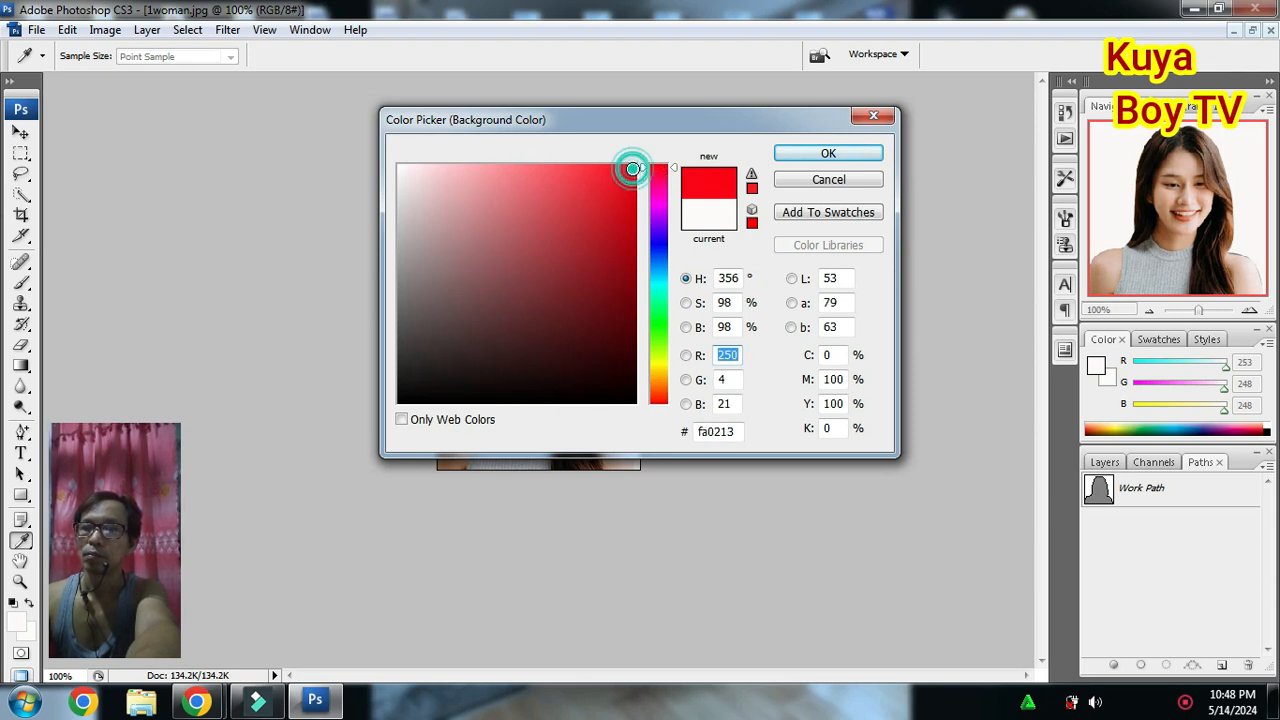
click(829, 153)
key(b)
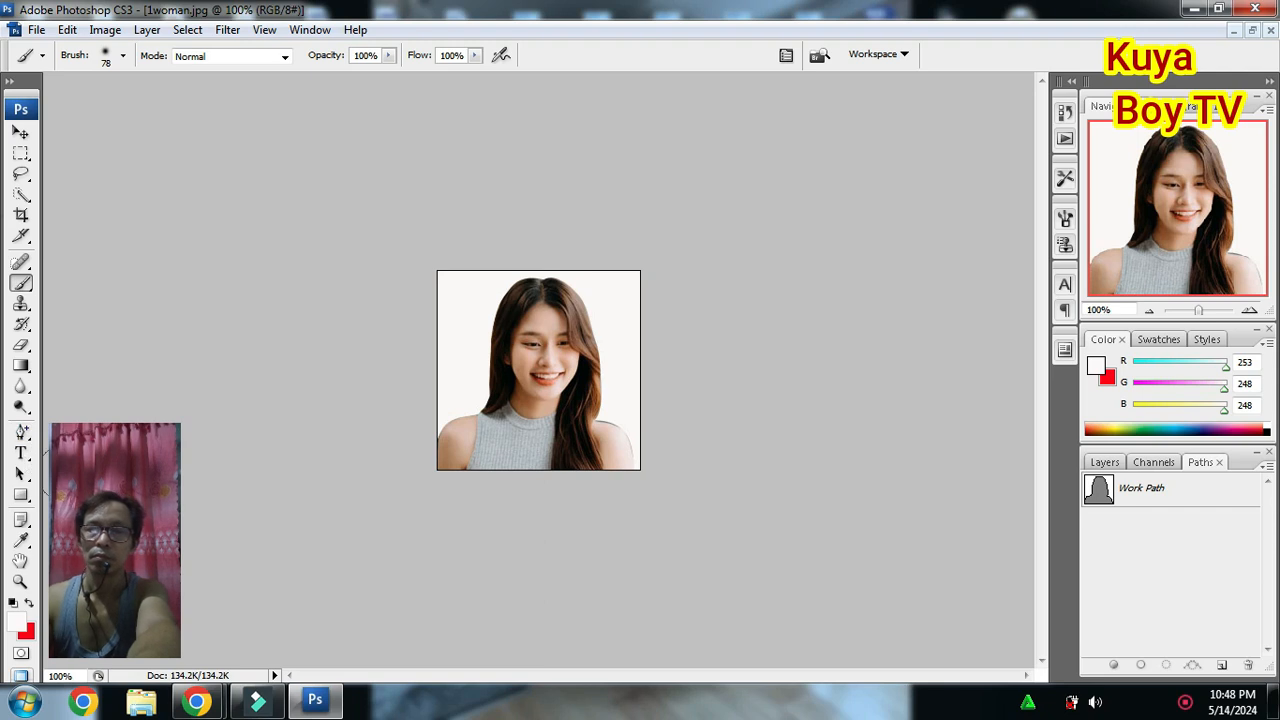
Step: With the Pen tool, lay a rough straight-segment path over the woman from one shoulder across the head's crown to the opposite lower corner
click(29, 438)
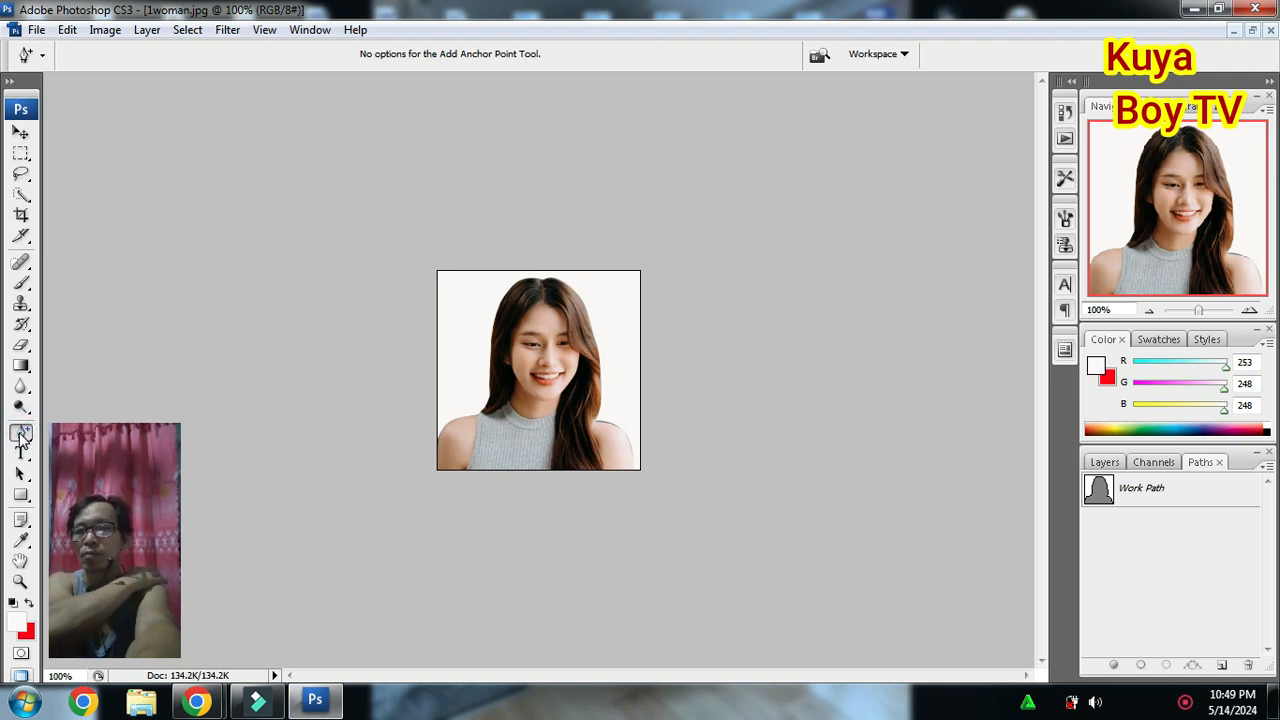
click(22, 436)
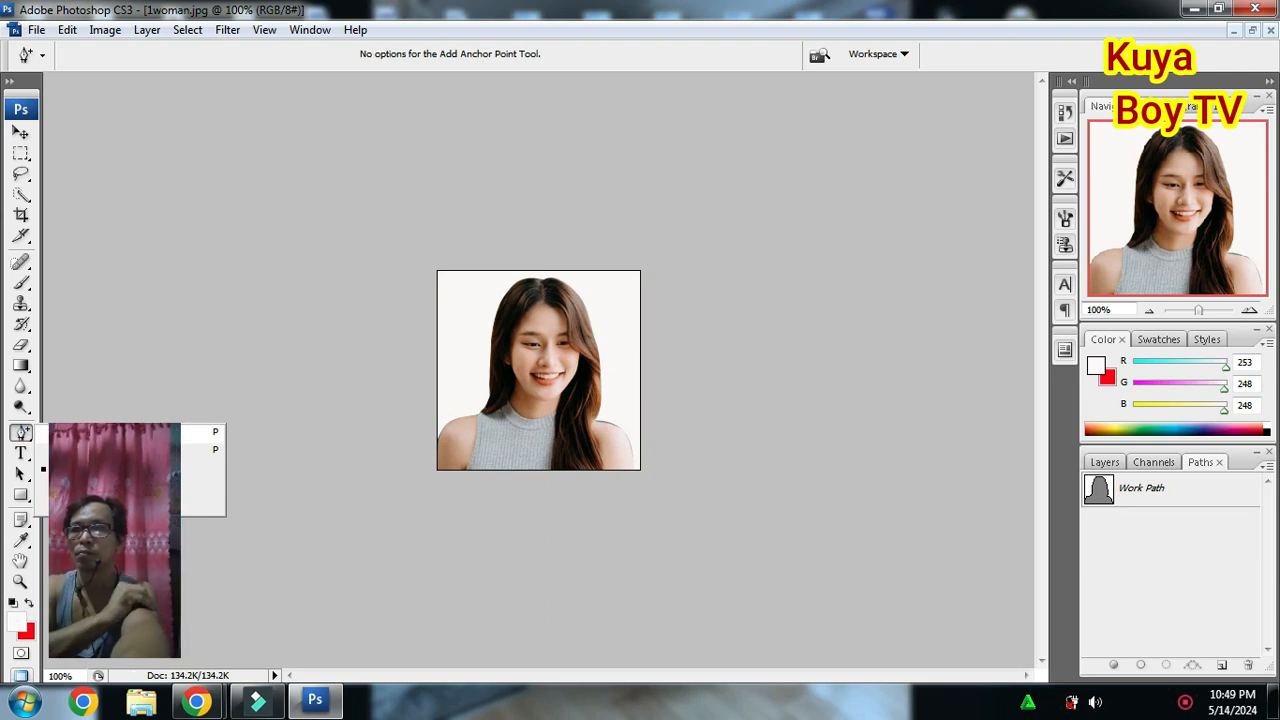
click(78, 431)
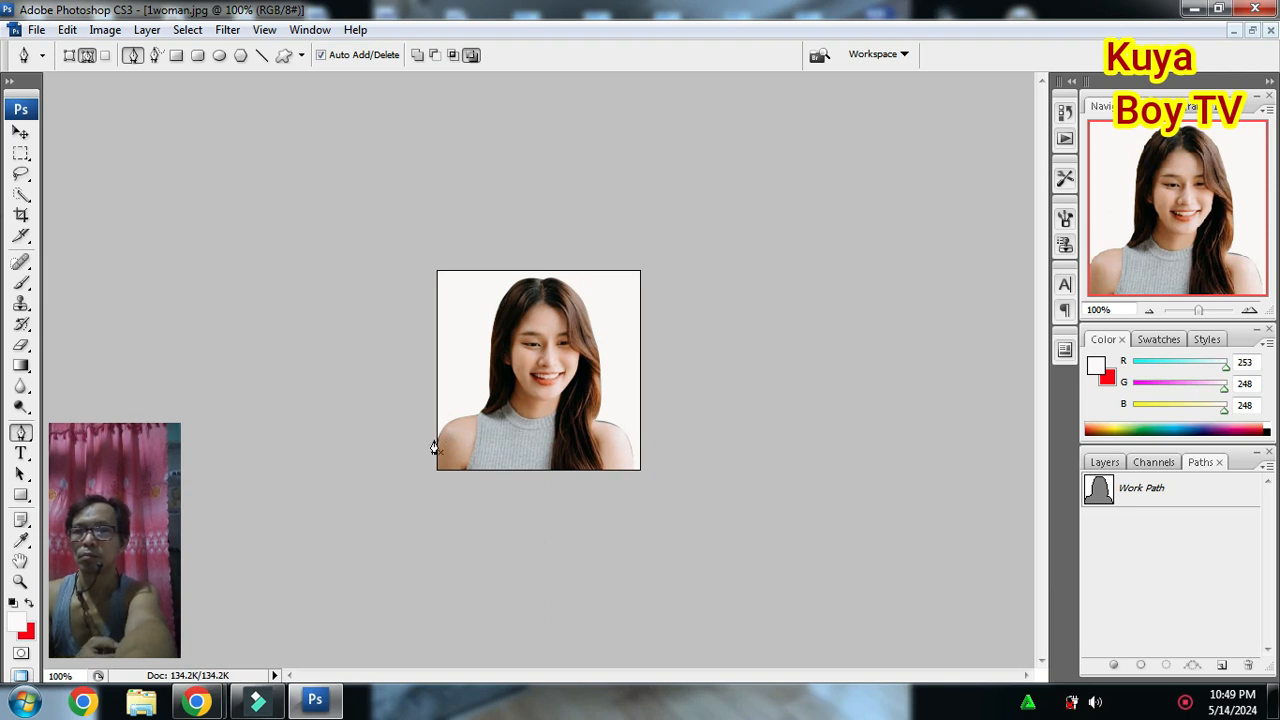
click(1249, 310)
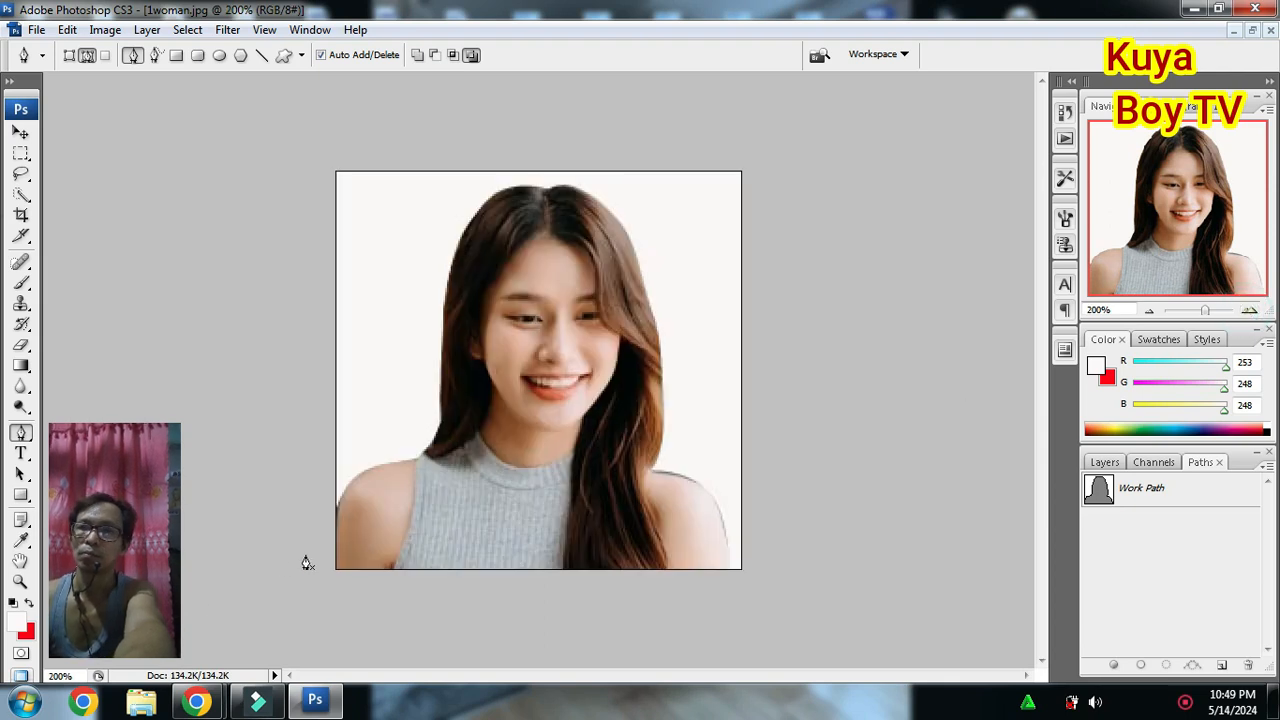
click(338, 508)
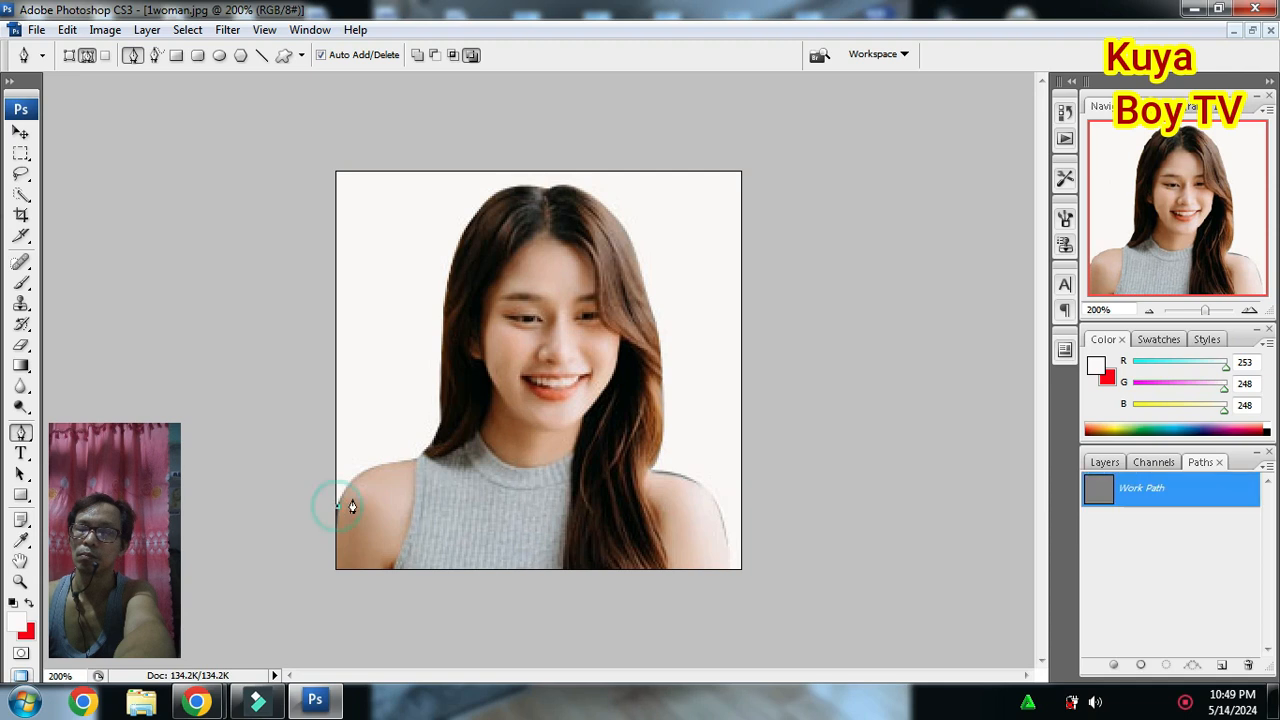
click(415, 458)
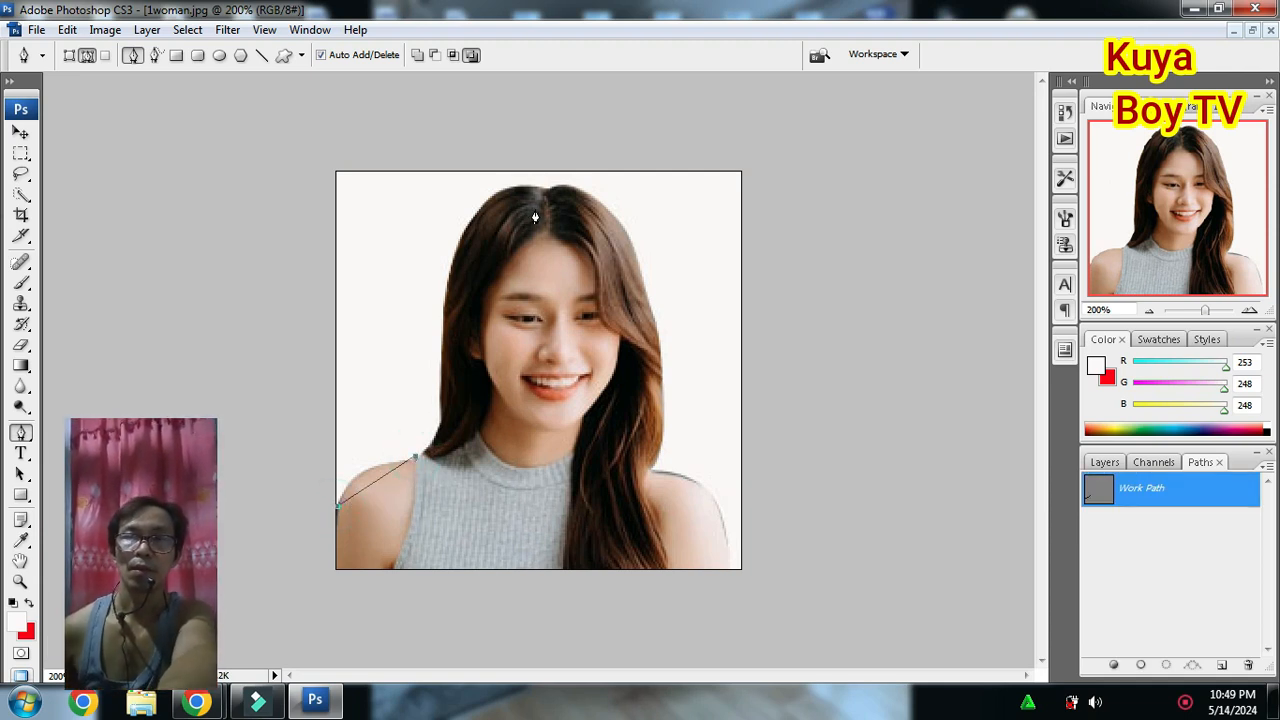
click(544, 188)
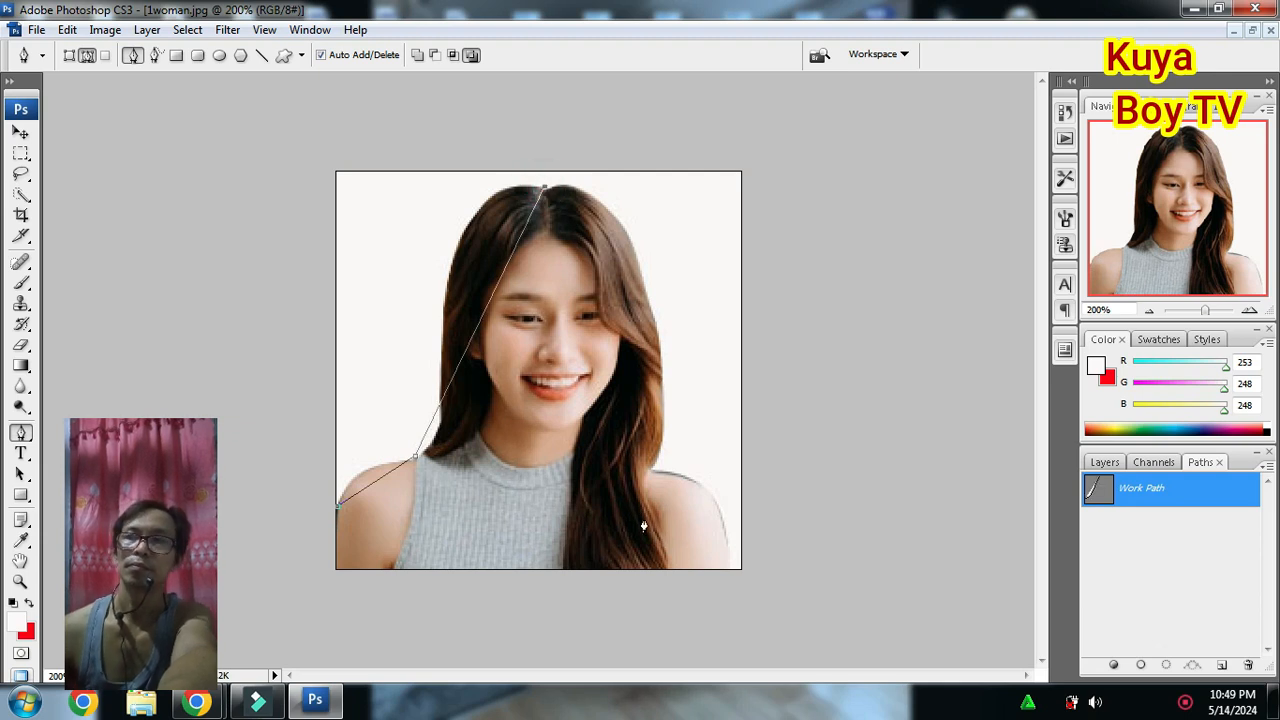
click(651, 468)
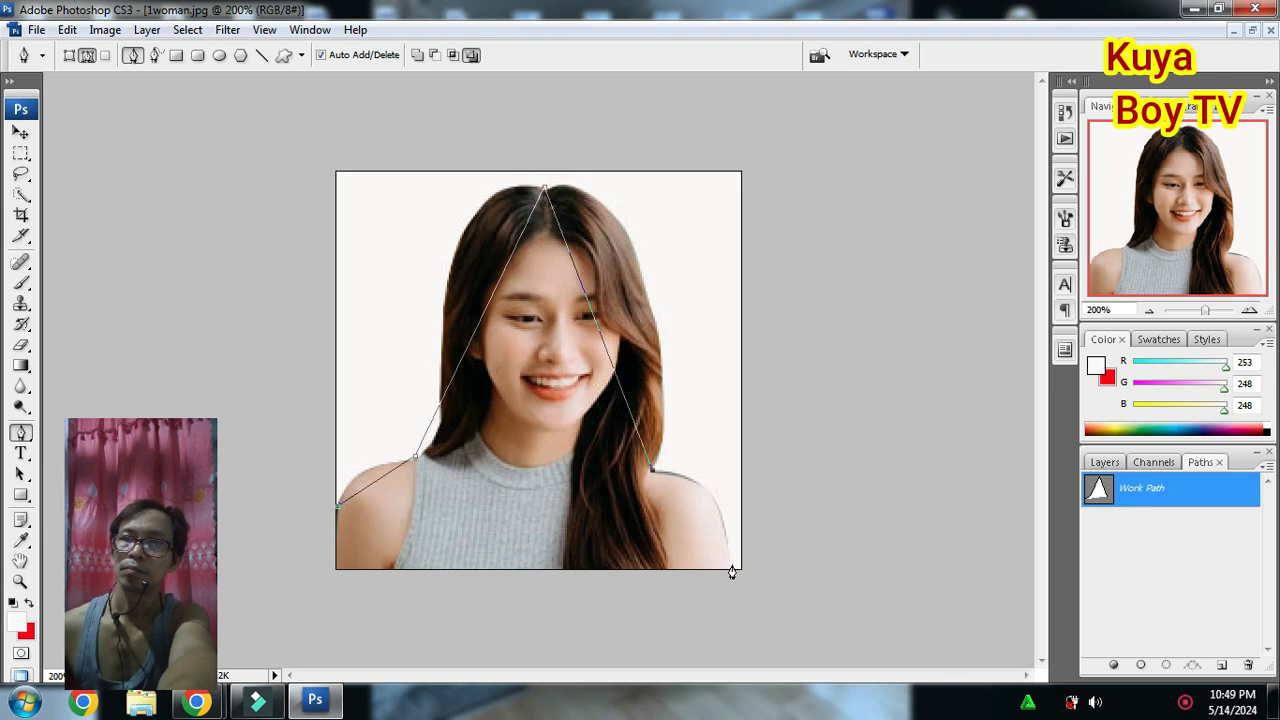
click(732, 567)
Step: Continue the path around the outside of the canvas and close it at its starting point on the shoulder
click(745, 591)
click(810, 347)
click(818, 147)
click(677, 126)
click(463, 117)
click(296, 142)
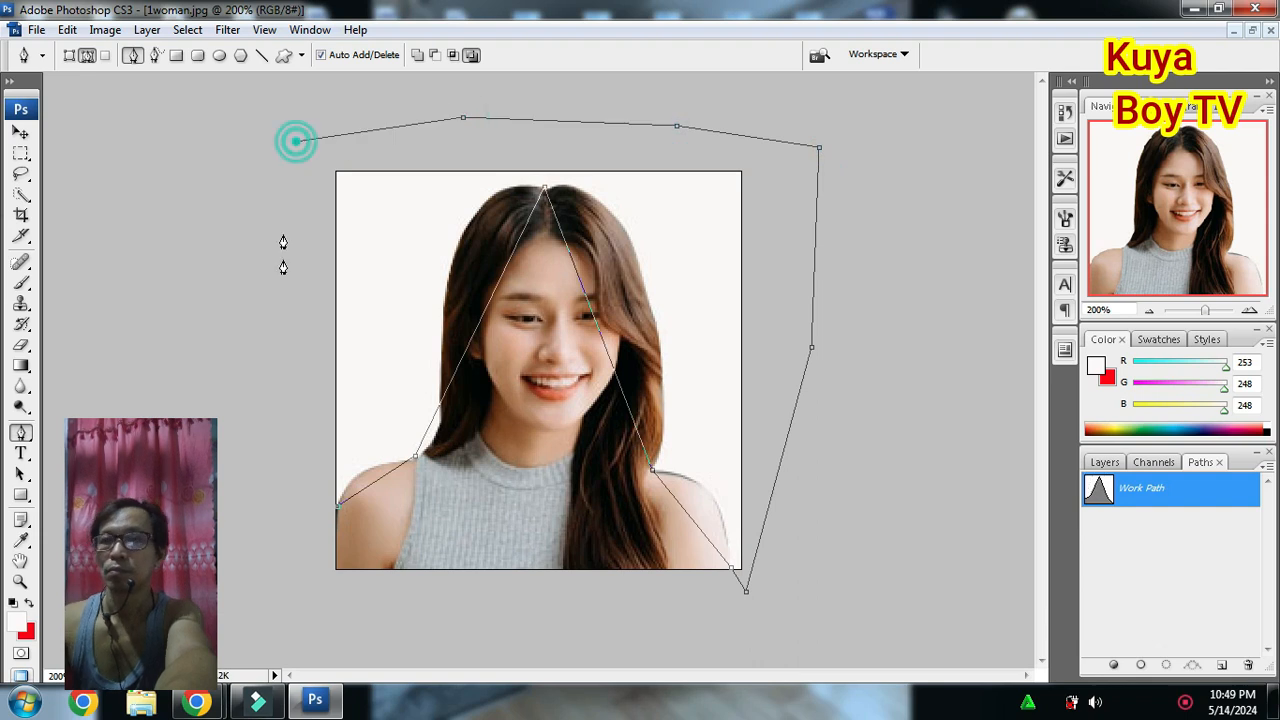
click(272, 495)
click(313, 512)
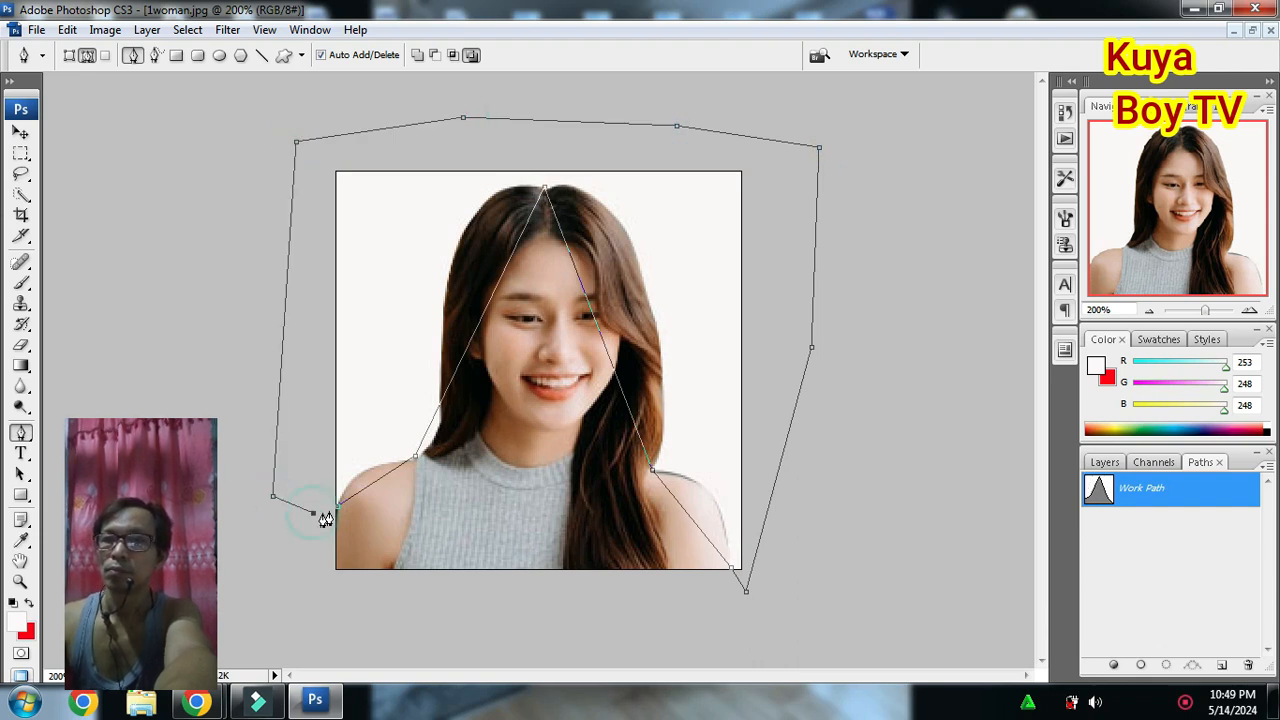
click(340, 513)
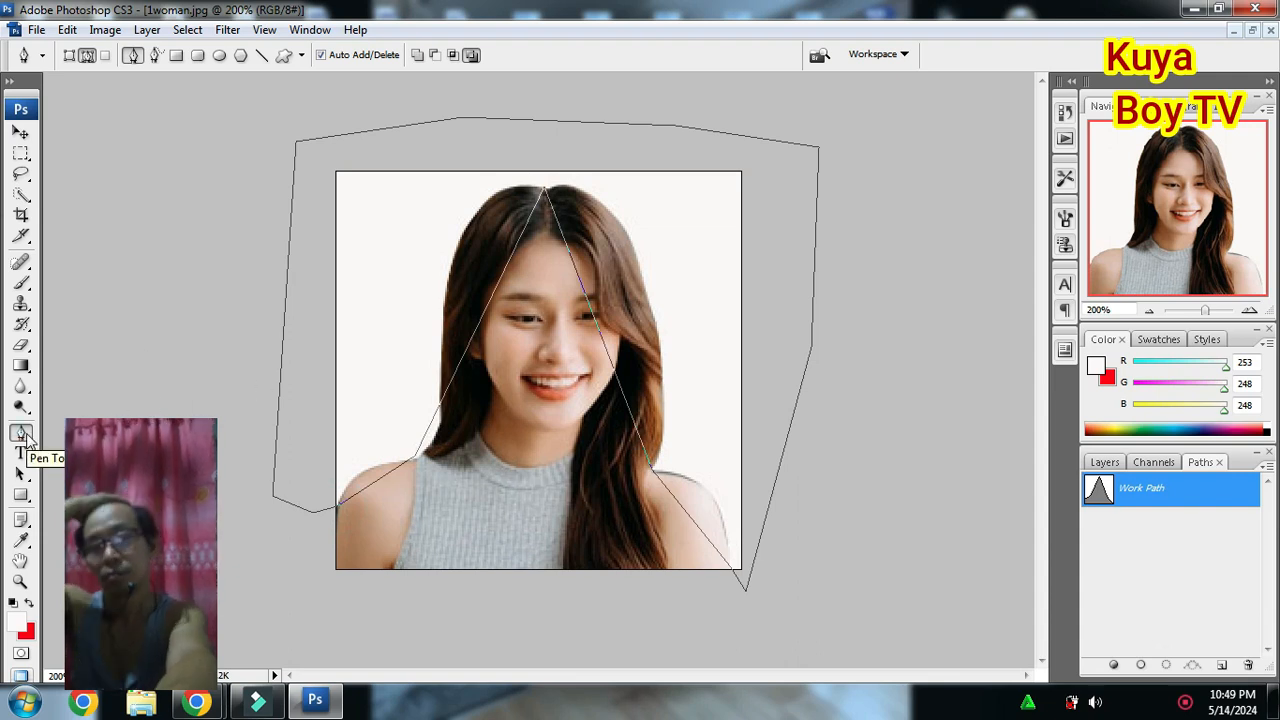
Step: With the Add Anchor Point tool, bend the path segment on the image's left side to follow the hair up to the crown
click(22, 434)
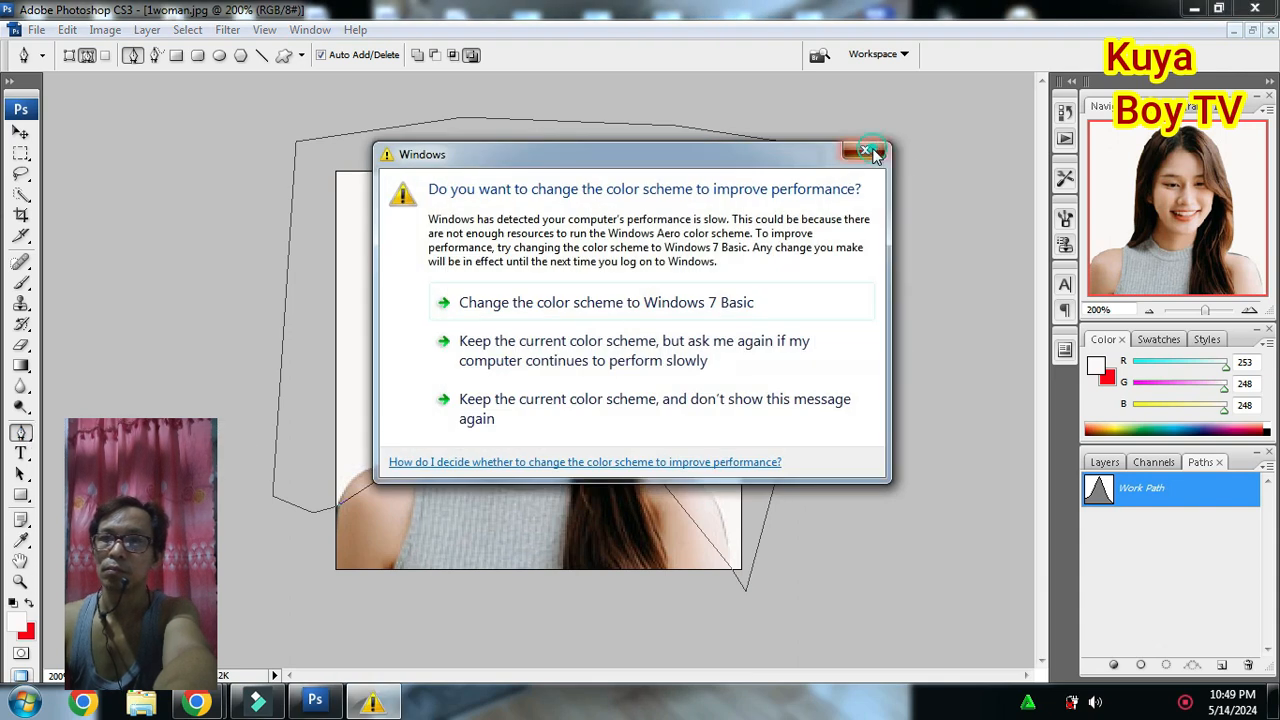
click(858, 153)
click(22, 434)
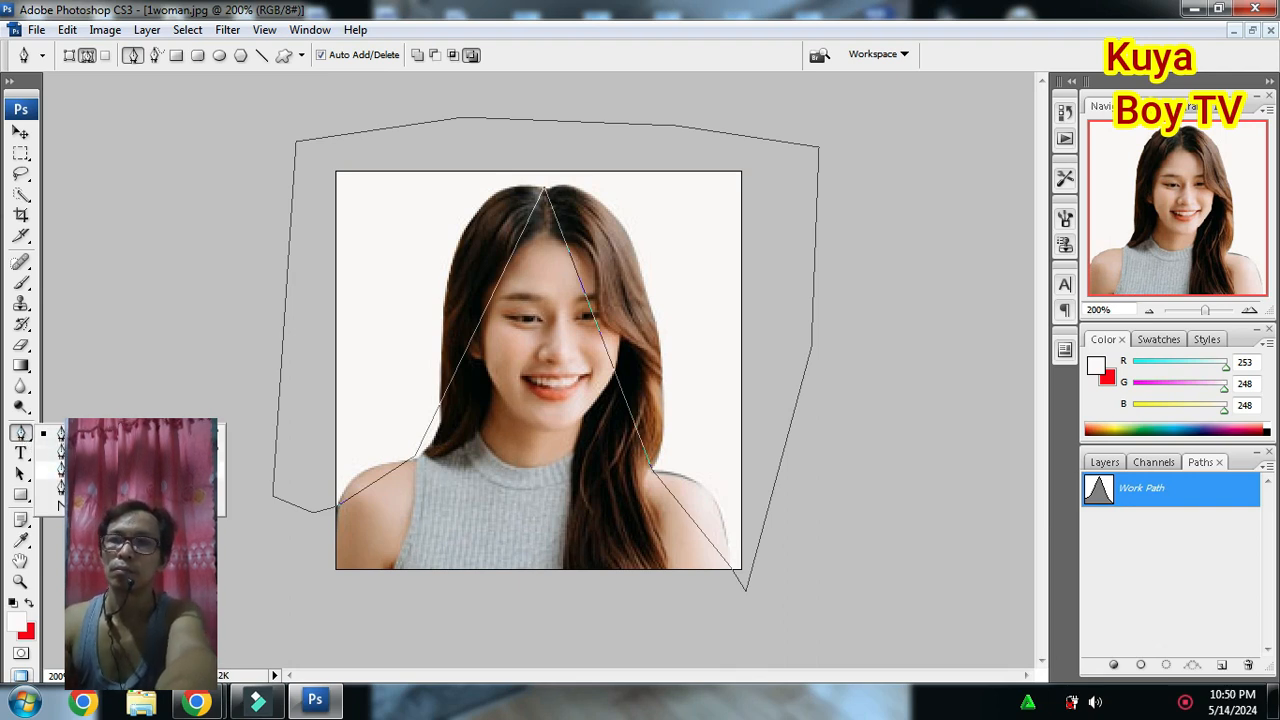
click(60, 466)
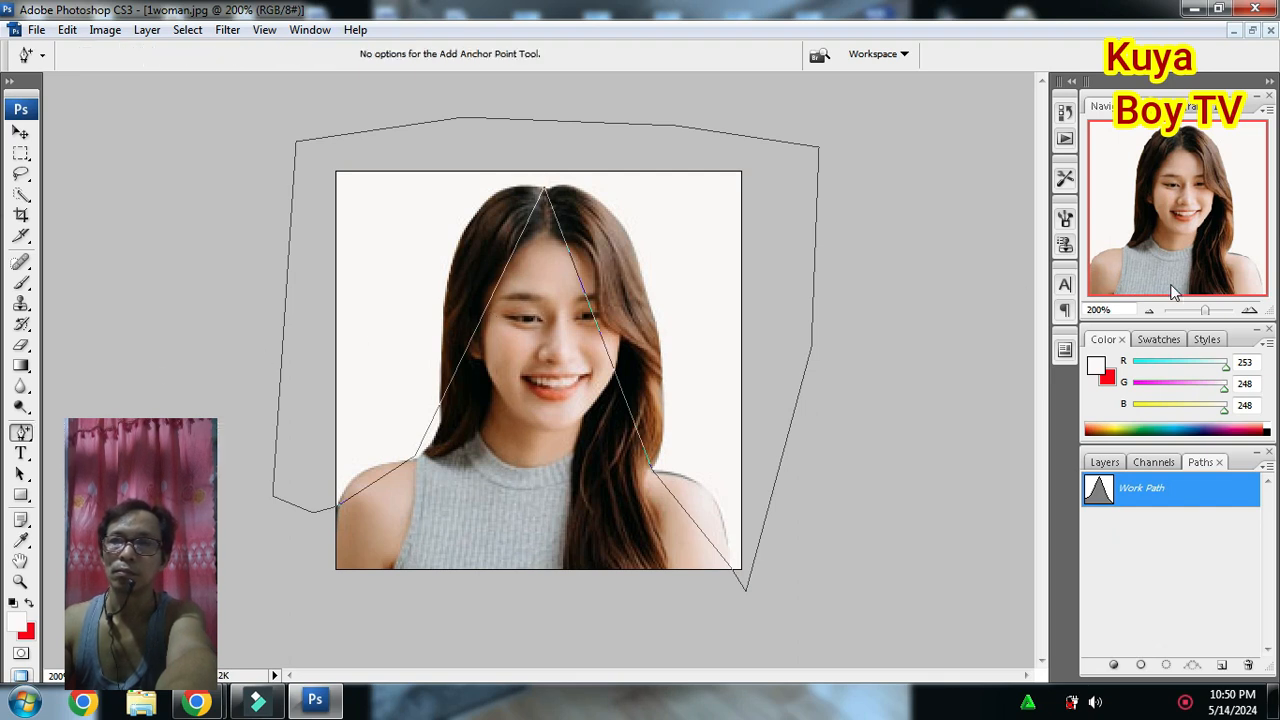
click(1250, 312)
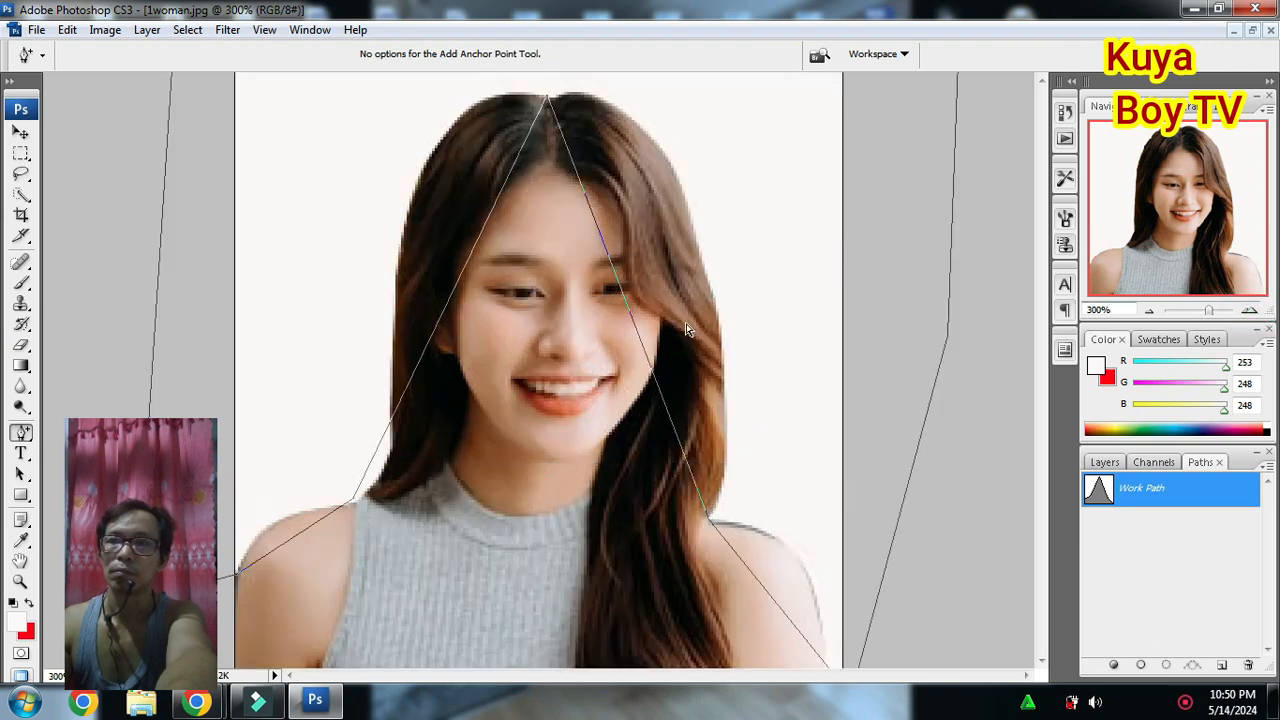
click(1147, 310)
drag(490, 315, 474, 214)
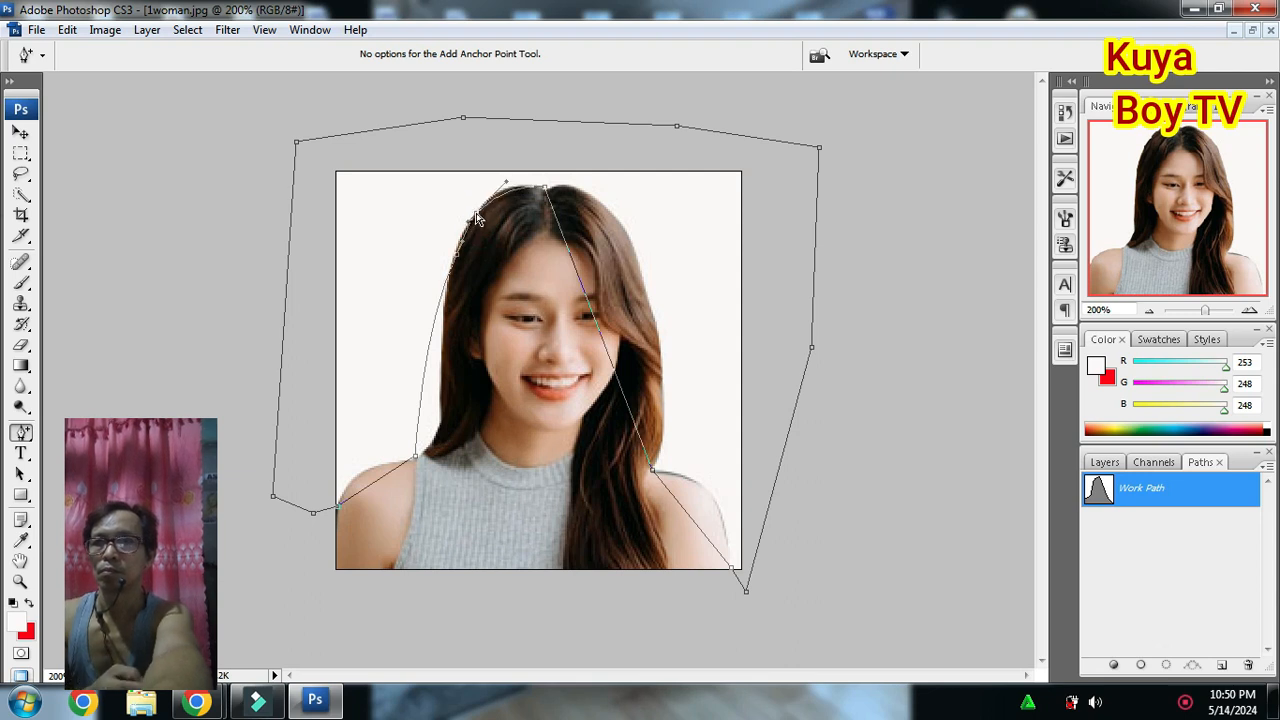
click(543, 189)
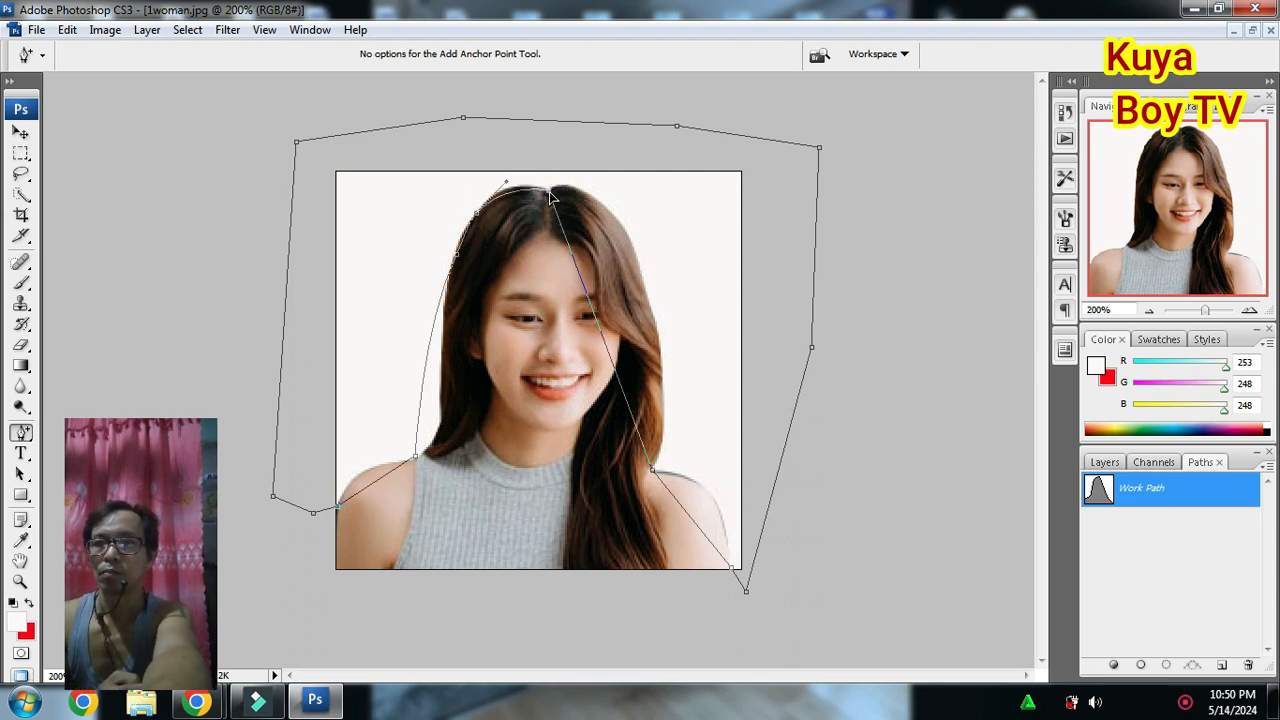
click(500, 191)
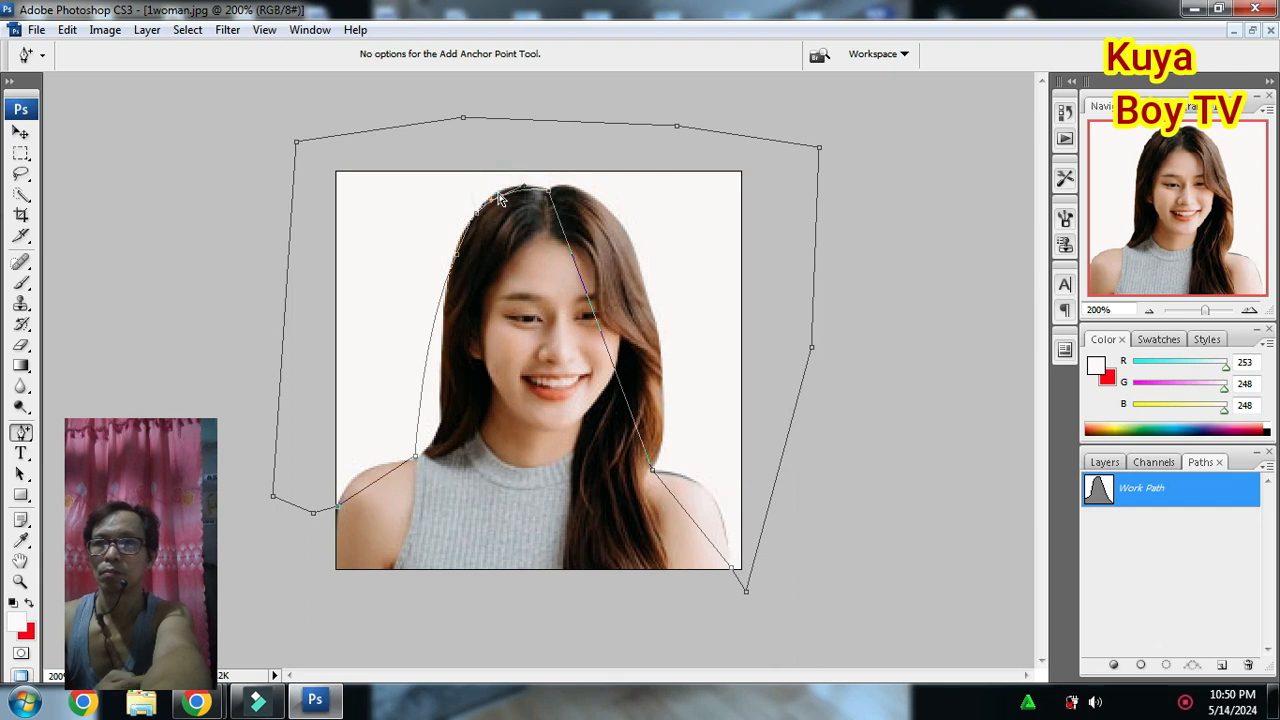
Step: Add an anchor point to the path segment on the image's right side and pull it out to the hair's edge
click(588, 318)
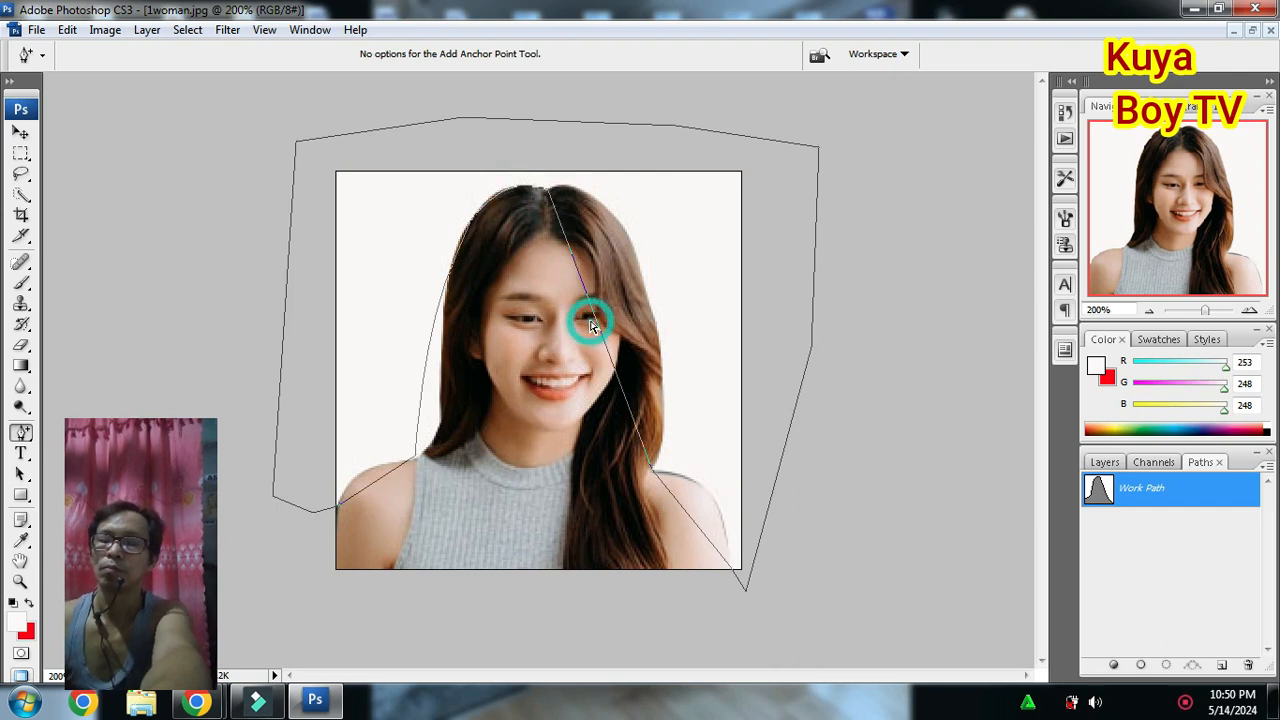
click(595, 310)
drag(595, 310, 635, 253)
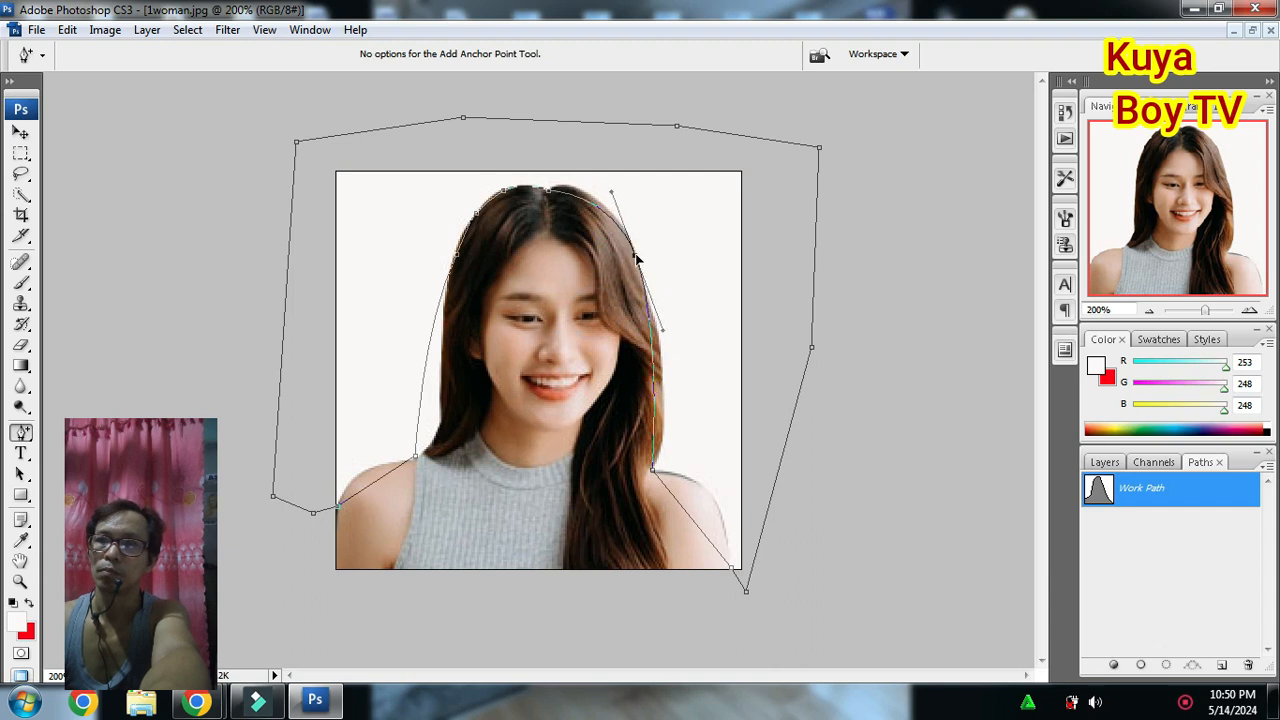
Step: Add anchor points beside the crown and along the lower hair on the image's right side, fitting the path to the hair's edge
click(603, 207)
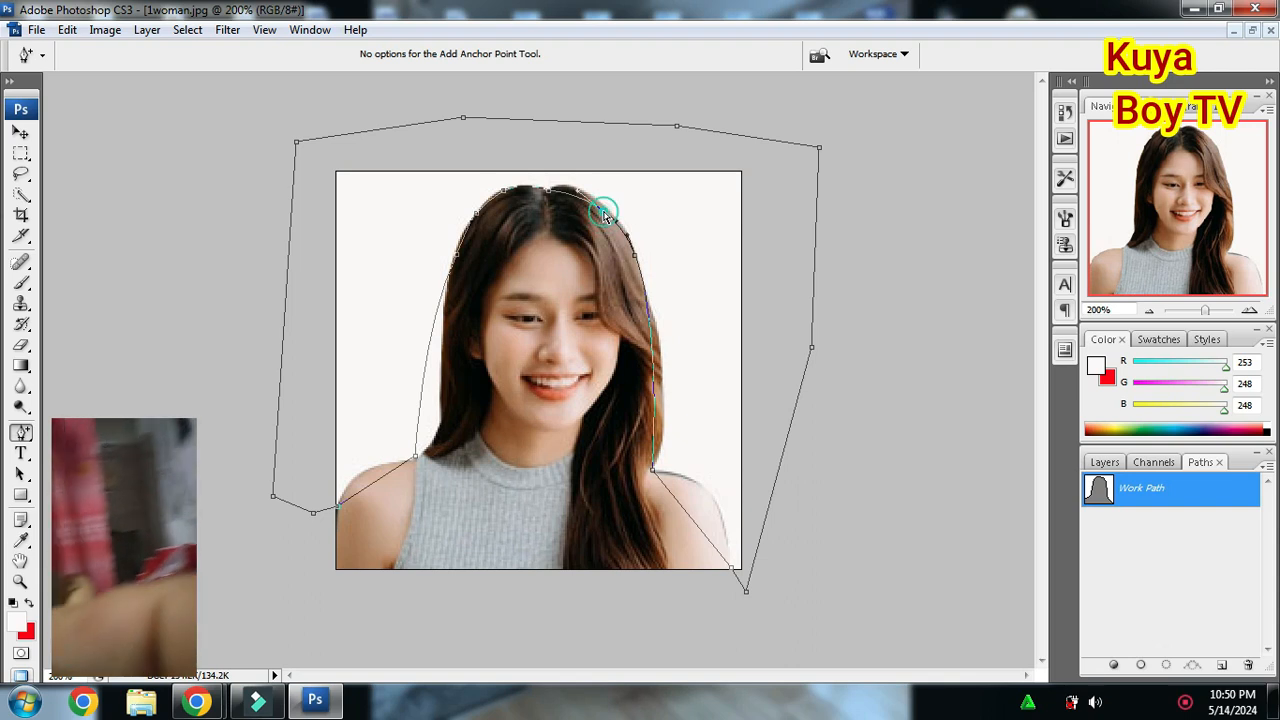
click(656, 420)
drag(656, 420, 668, 421)
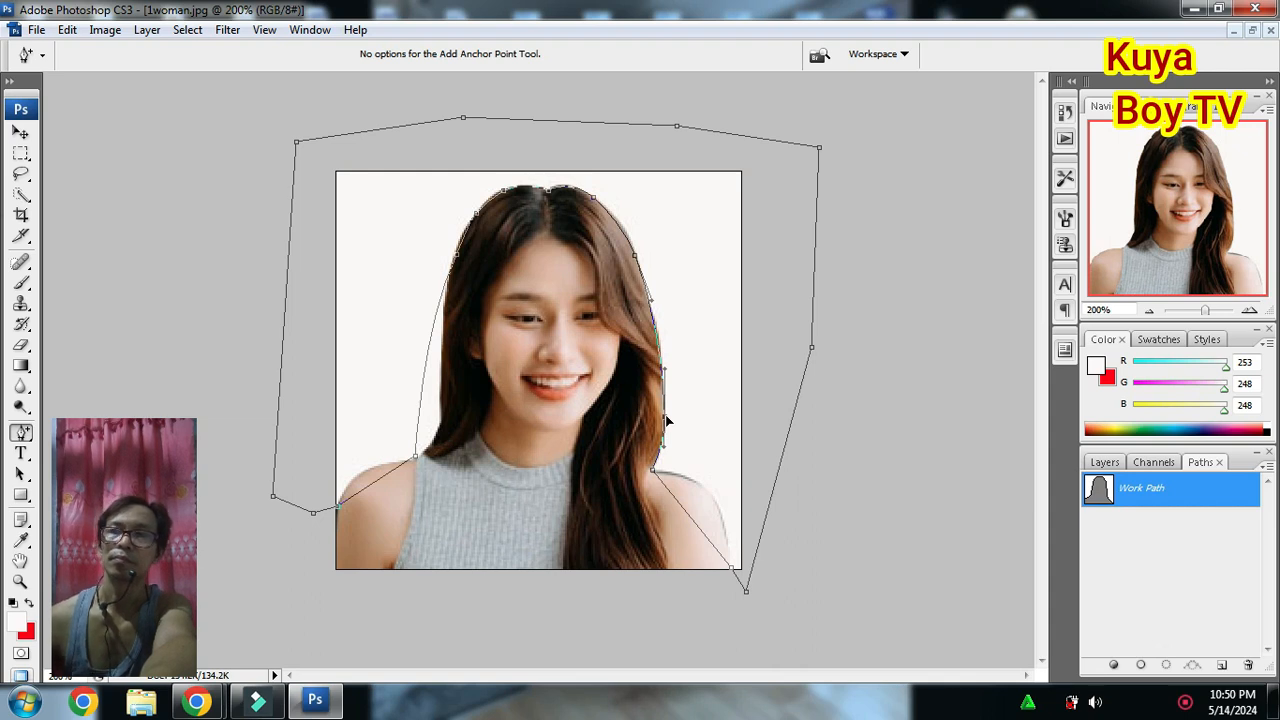
drag(666, 421, 663, 428)
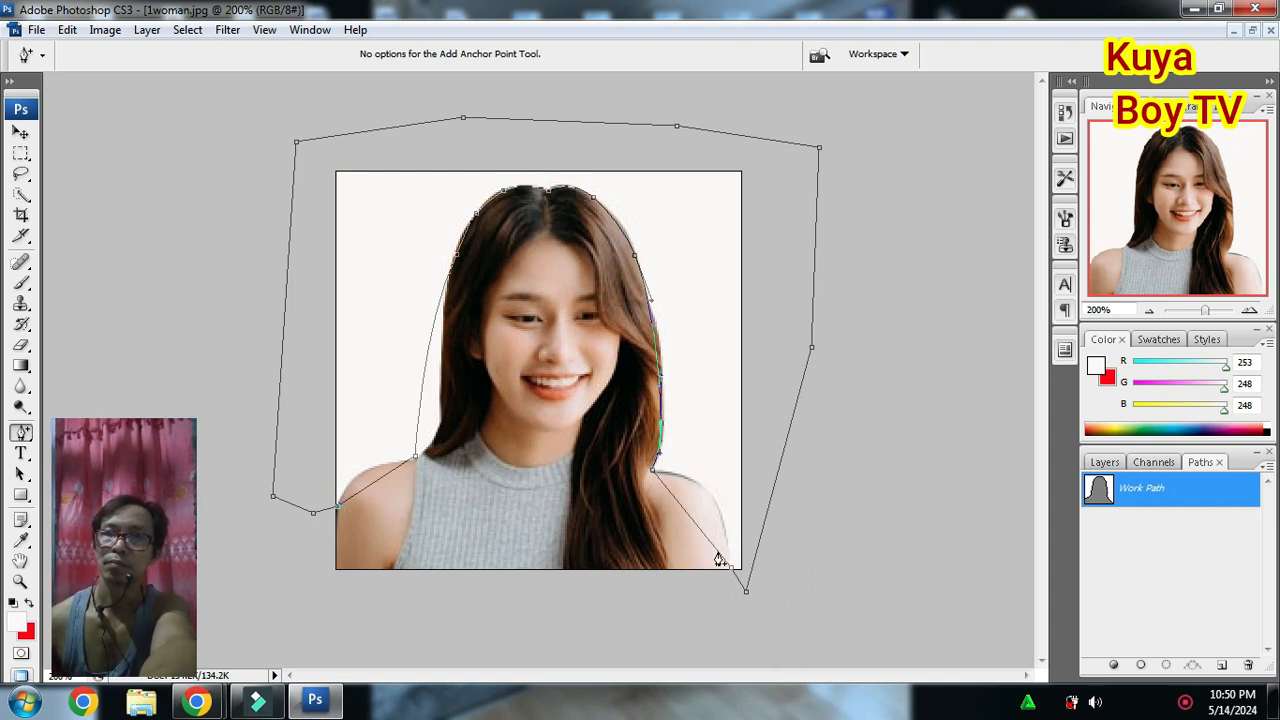
Step: Add an anchor point to the path segment over each shoulder and bend the segments to follow the shoulder outlines
drag(708, 541, 717, 494)
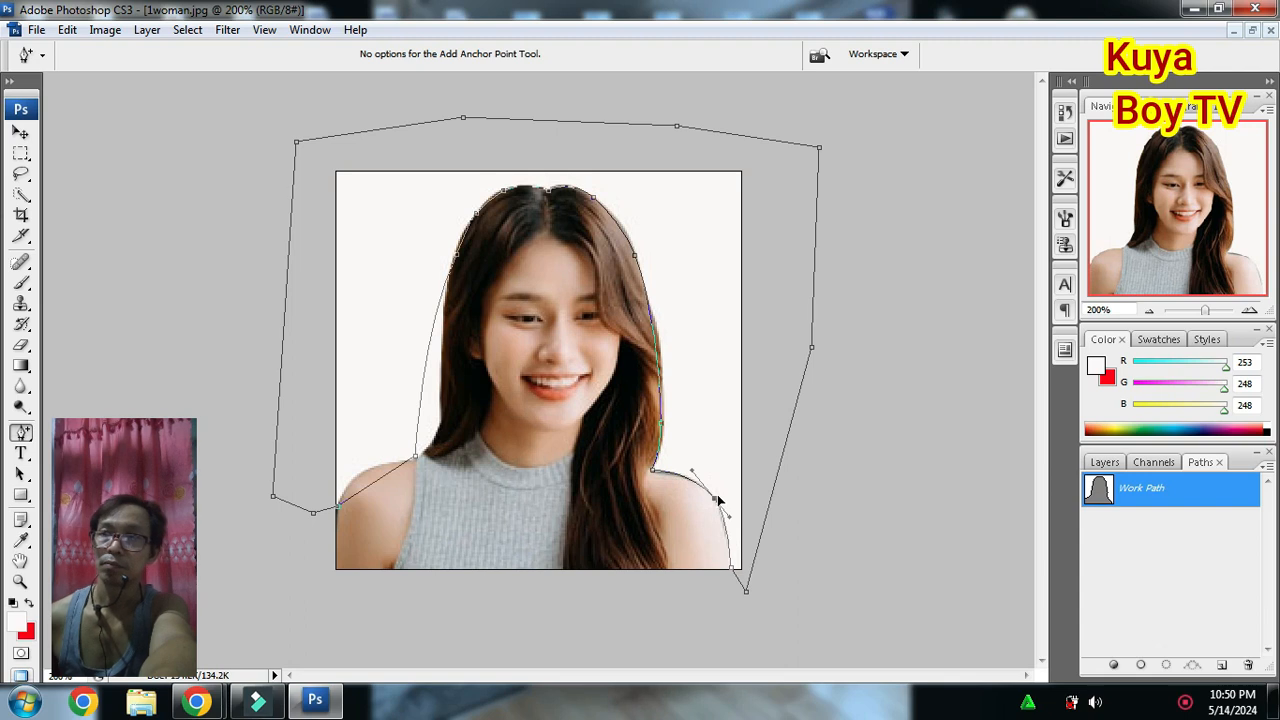
click(370, 491)
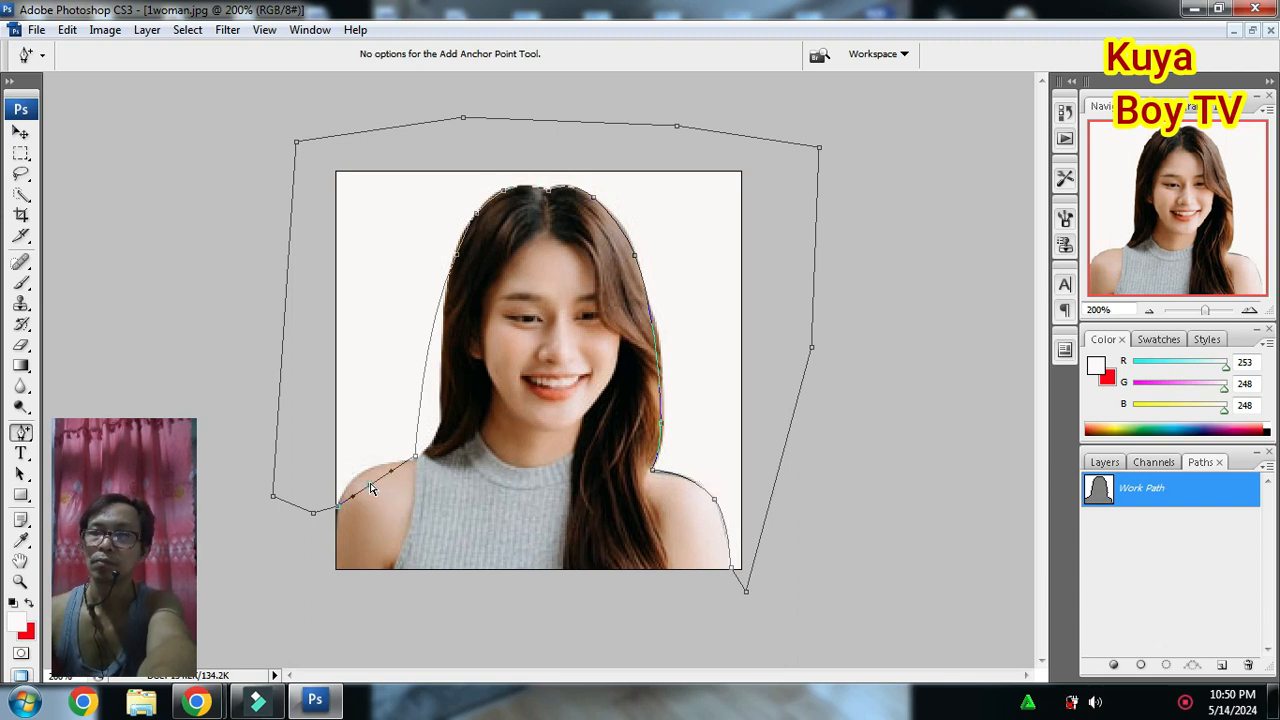
drag(370, 487, 364, 476)
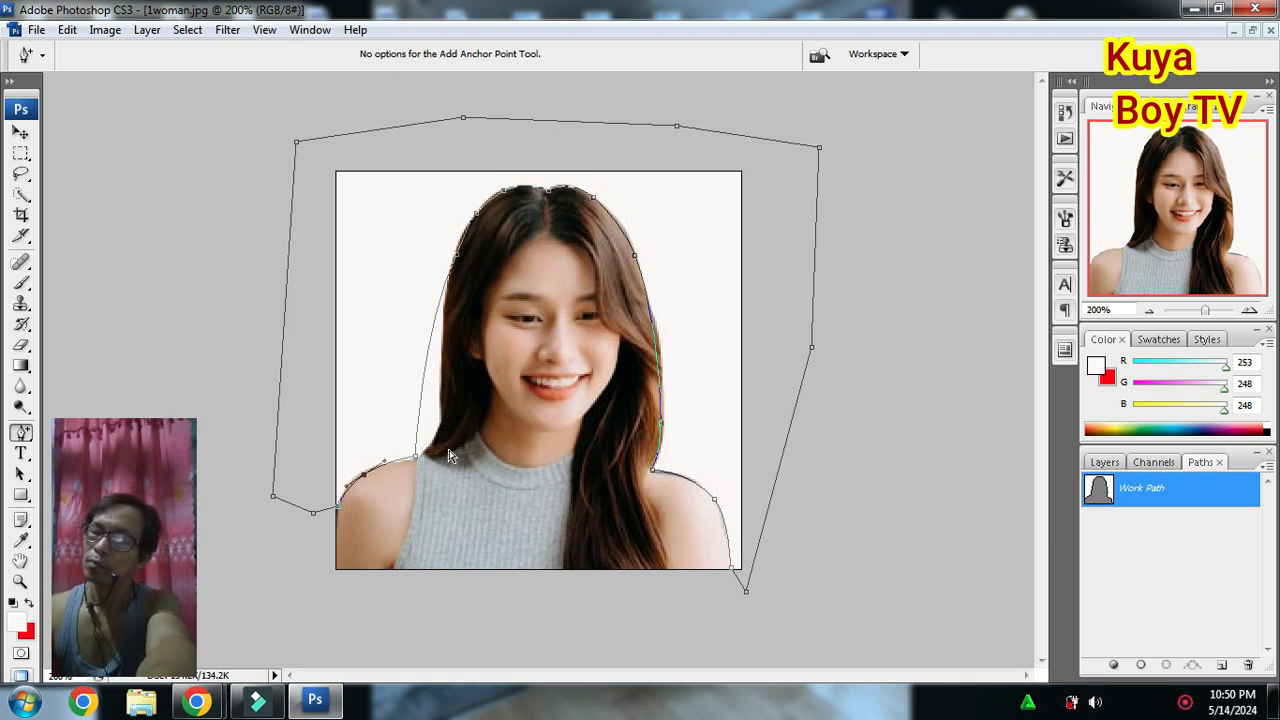
Step: Pull the path on the image's left side in to the hair's edge and refine it where the hair meets the shoulder
drag(417, 411, 444, 422)
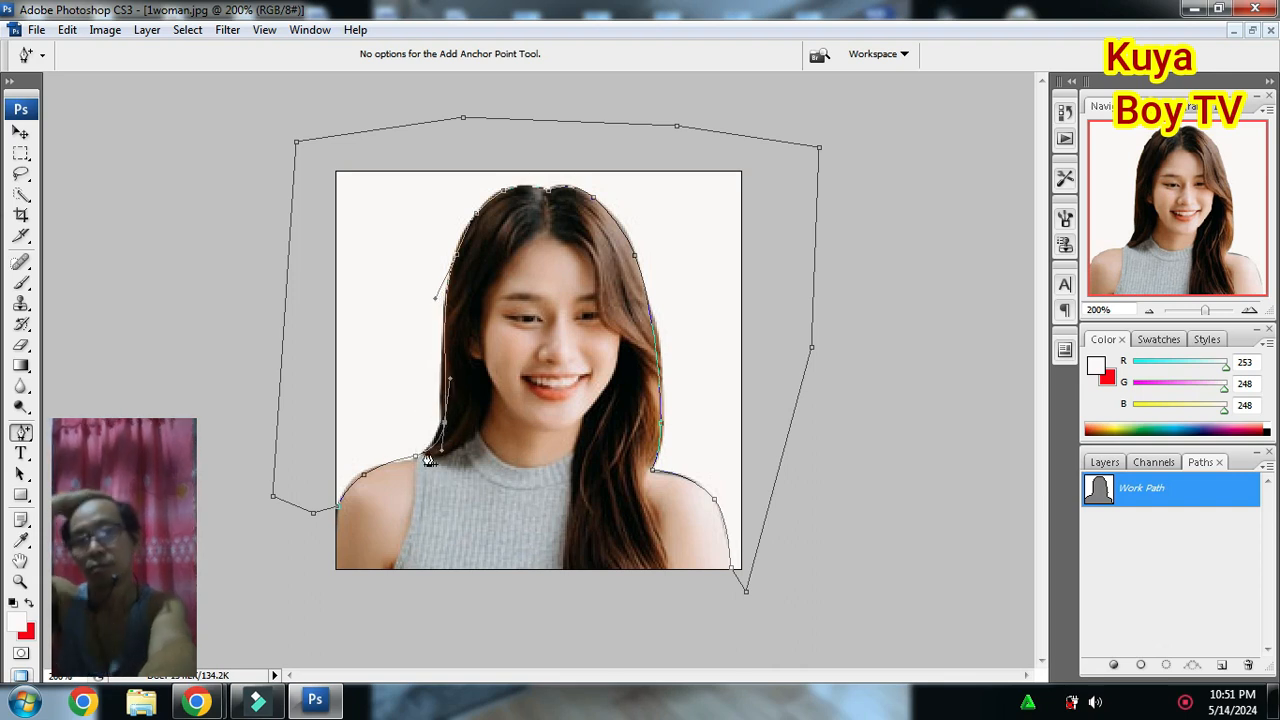
click(418, 463)
drag(401, 467, 418, 460)
click(414, 460)
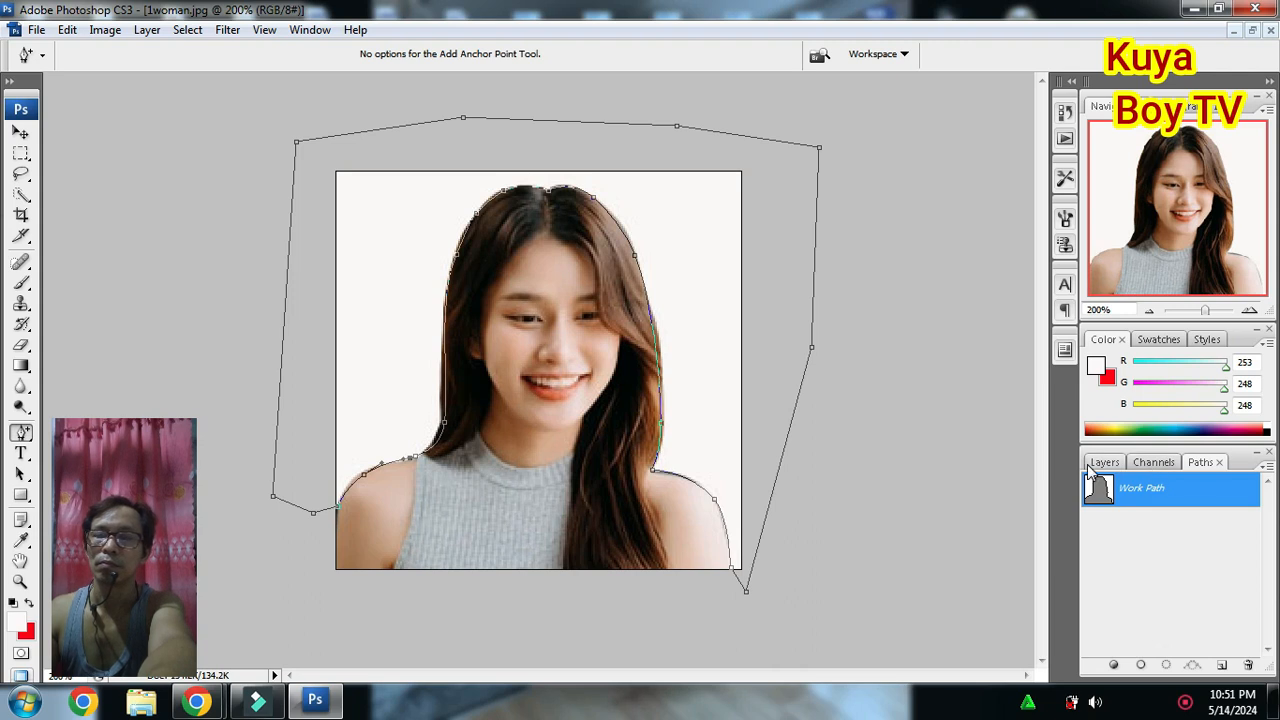
Step: Make a new anti-aliased selection from the work path with a feather radius of 0 pixels
right_click(1160, 486)
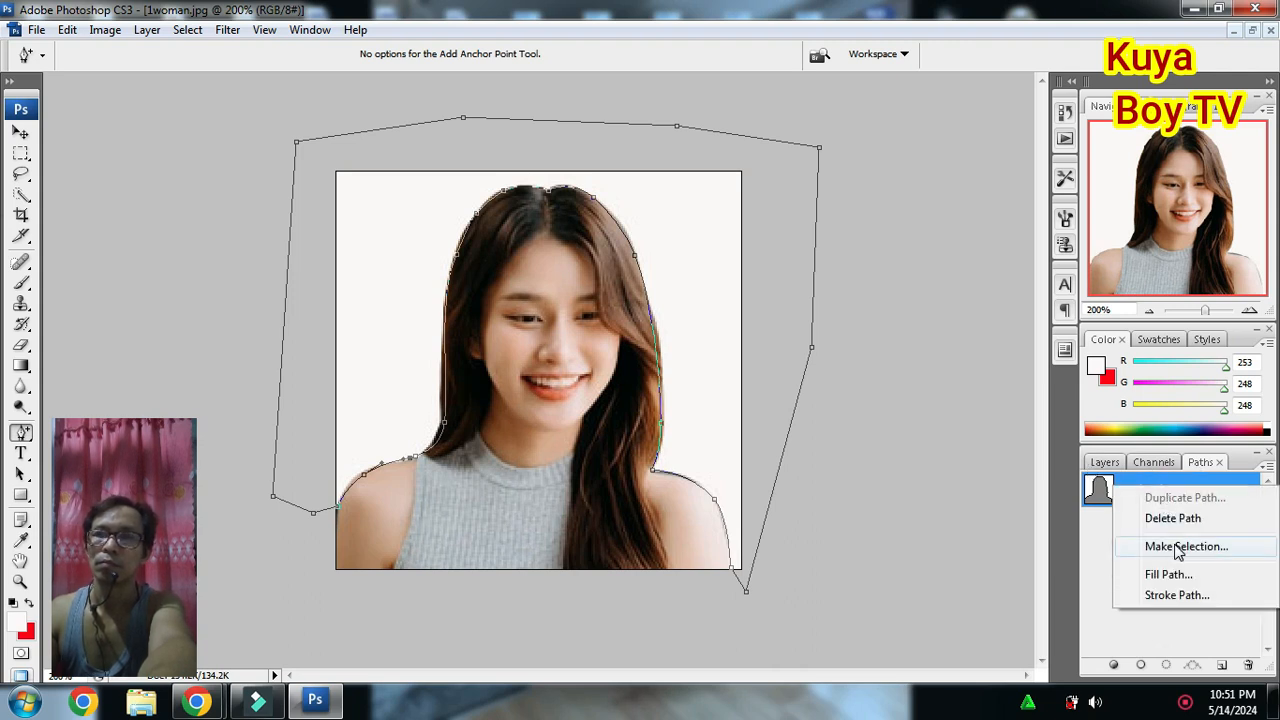
click(1177, 548)
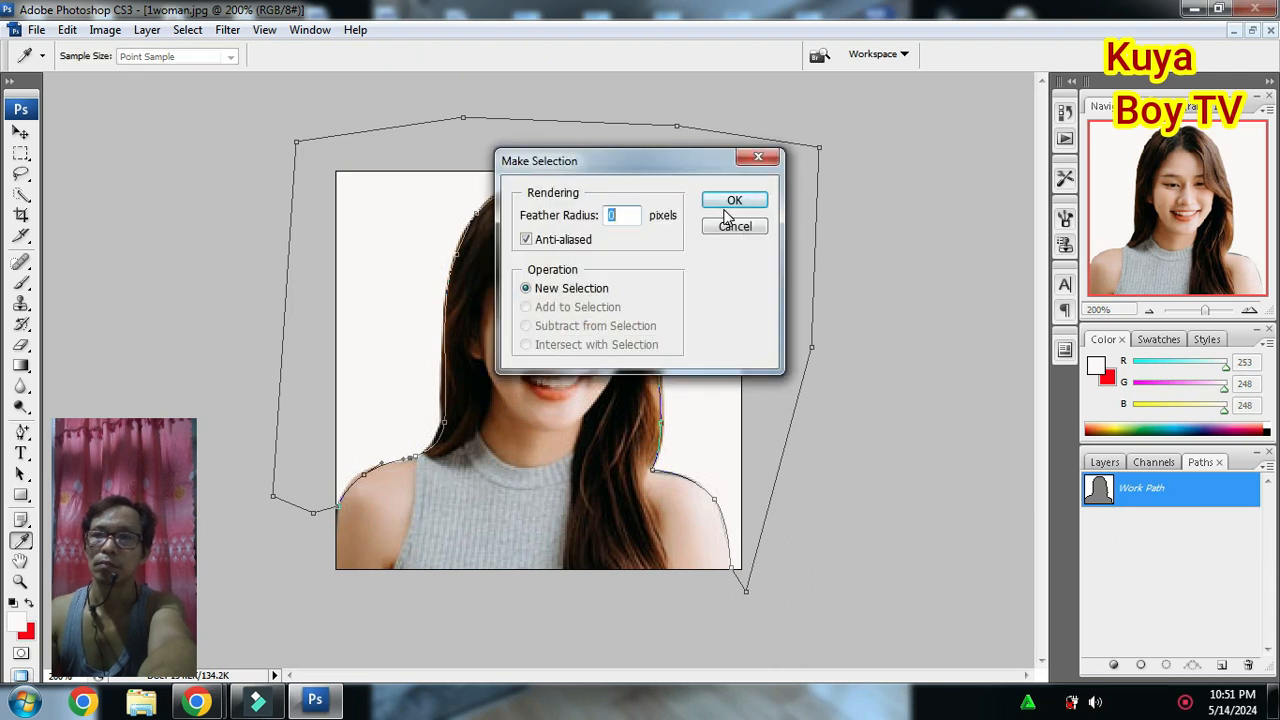
click(730, 203)
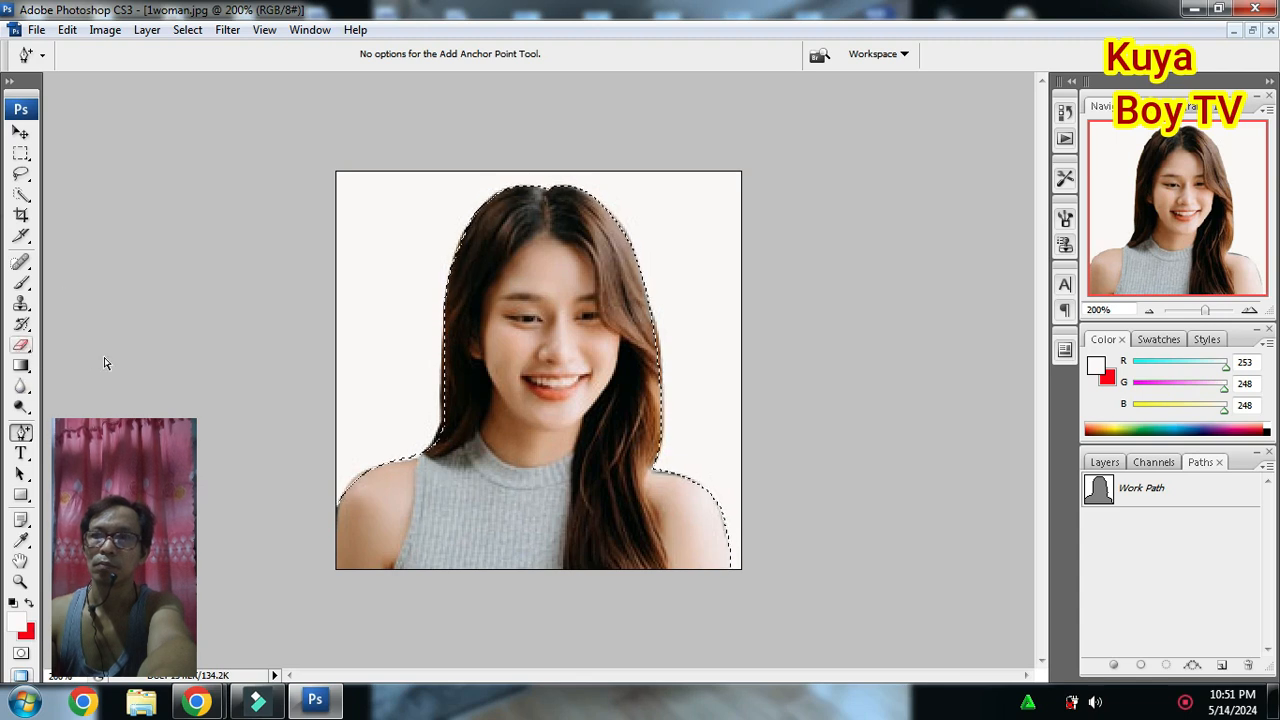
Step: With the Eraser Tool at a 72 px diameter, erase the selected background to the red background colour and clear the selection
click(27, 345)
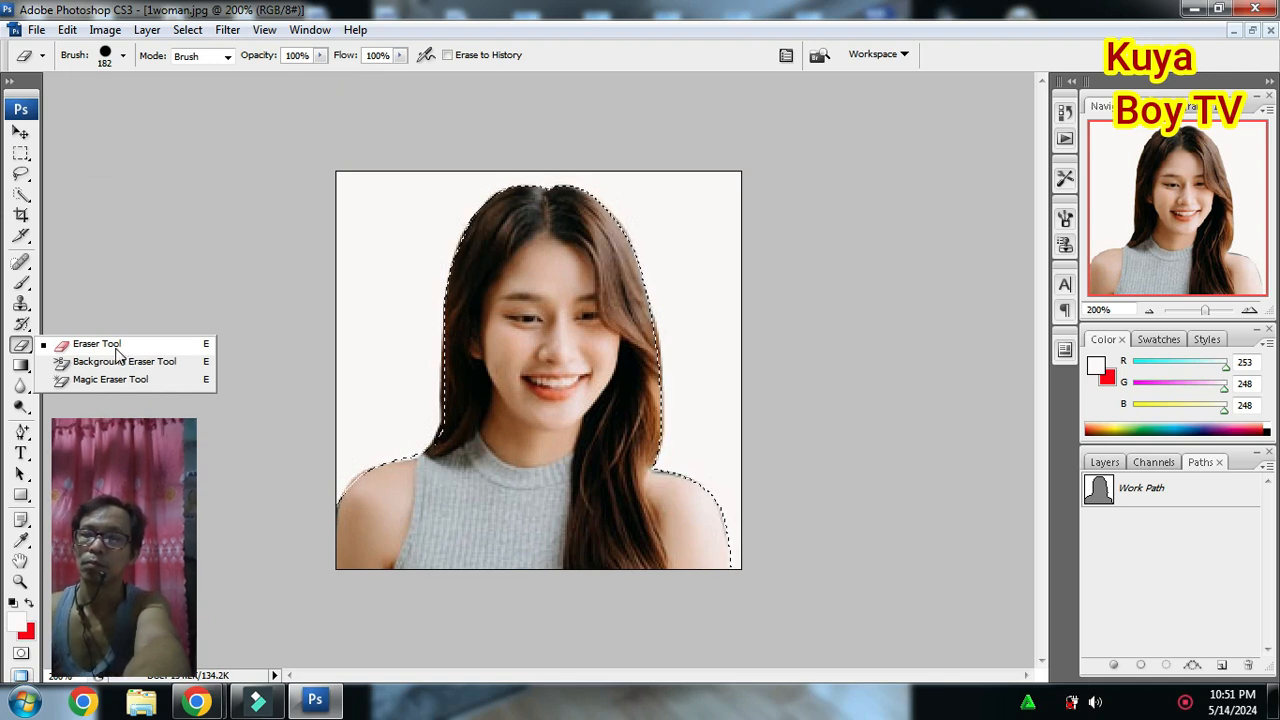
click(117, 346)
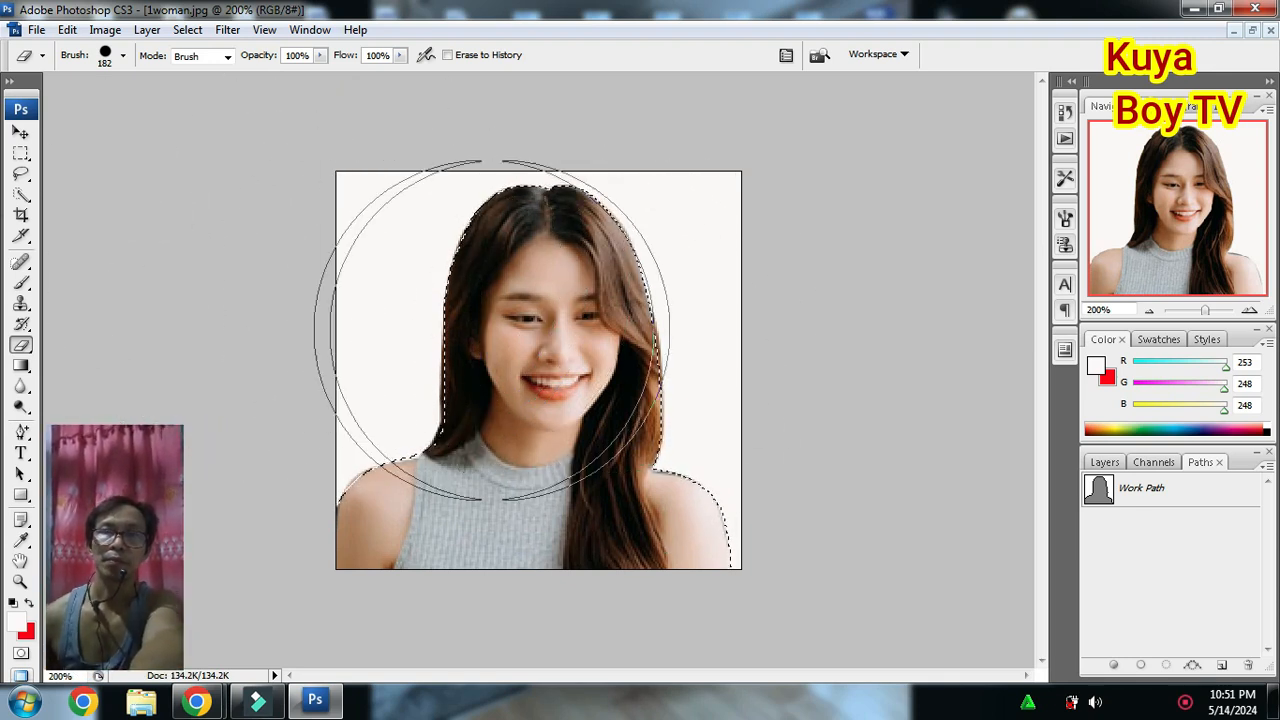
click(123, 56)
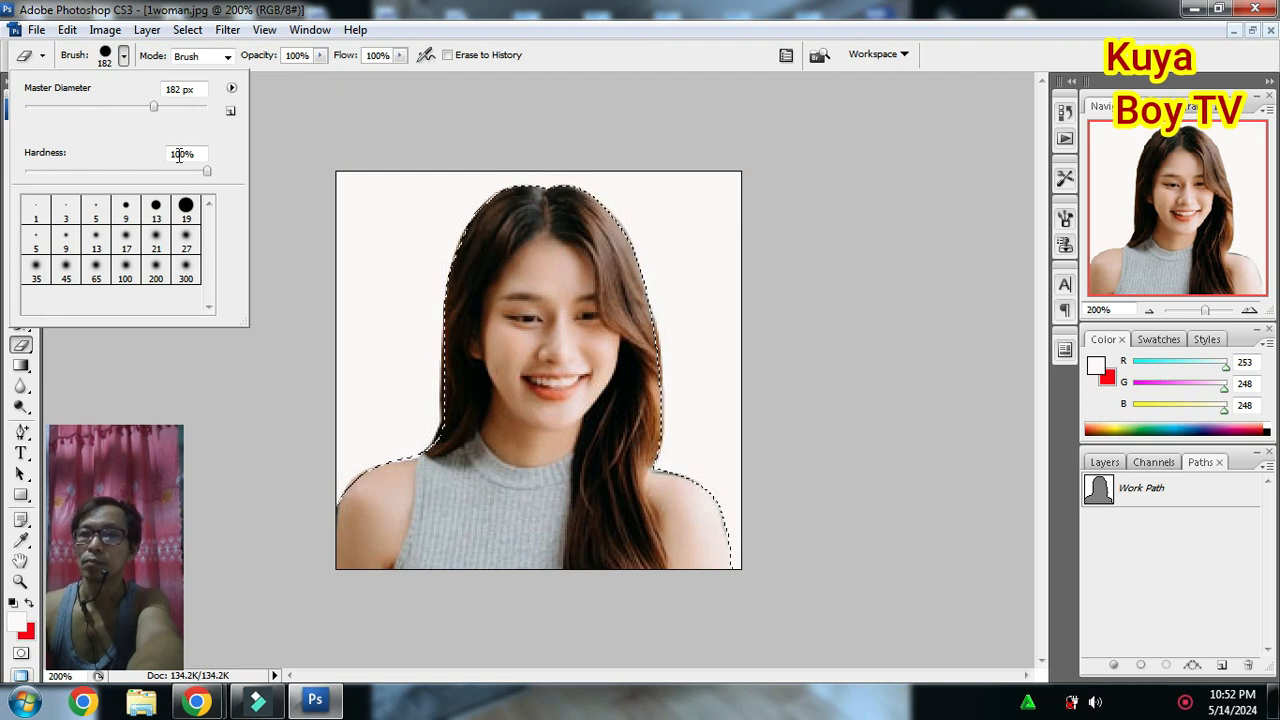
click(90, 106)
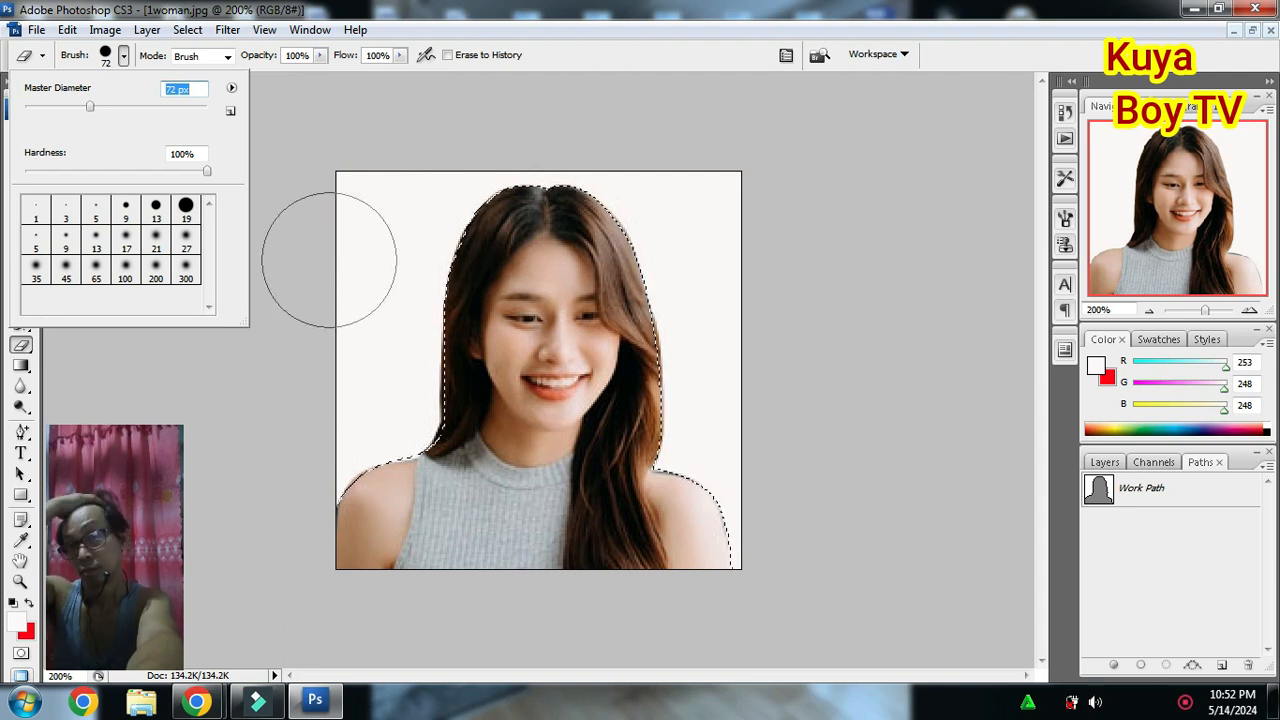
mouse_move(351, 186)
mouse_down()
mouse_move(326, 271)
mouse_move(327, 461)
mouse_move(314, 494)
mouse_move(366, 491)
mouse_move(366, 411)
mouse_move(403, 344)
mouse_move(423, 205)
mouse_move(509, 186)
mouse_move(560, 225)
mouse_move(630, 215)
mouse_move(709, 514)
mouse_move(727, 488)
mouse_move(723, 277)
mouse_move(594, 194)
mouse_up()
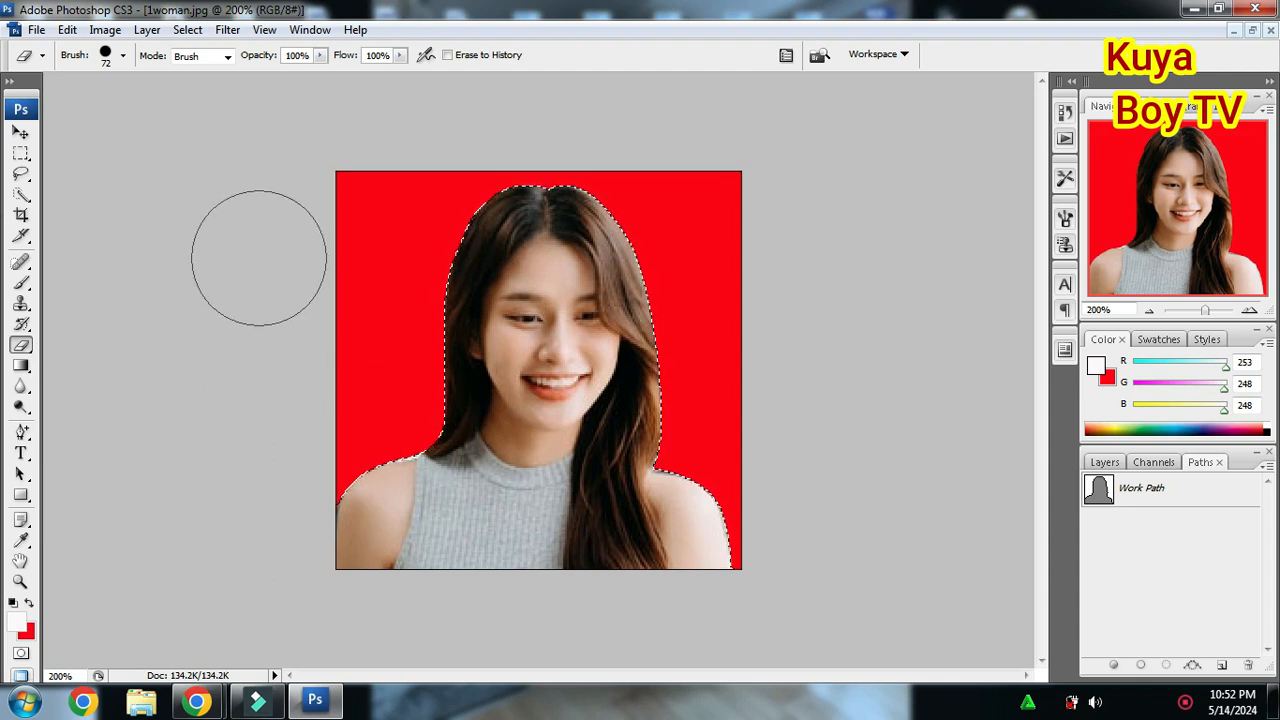
right_click(200, 252)
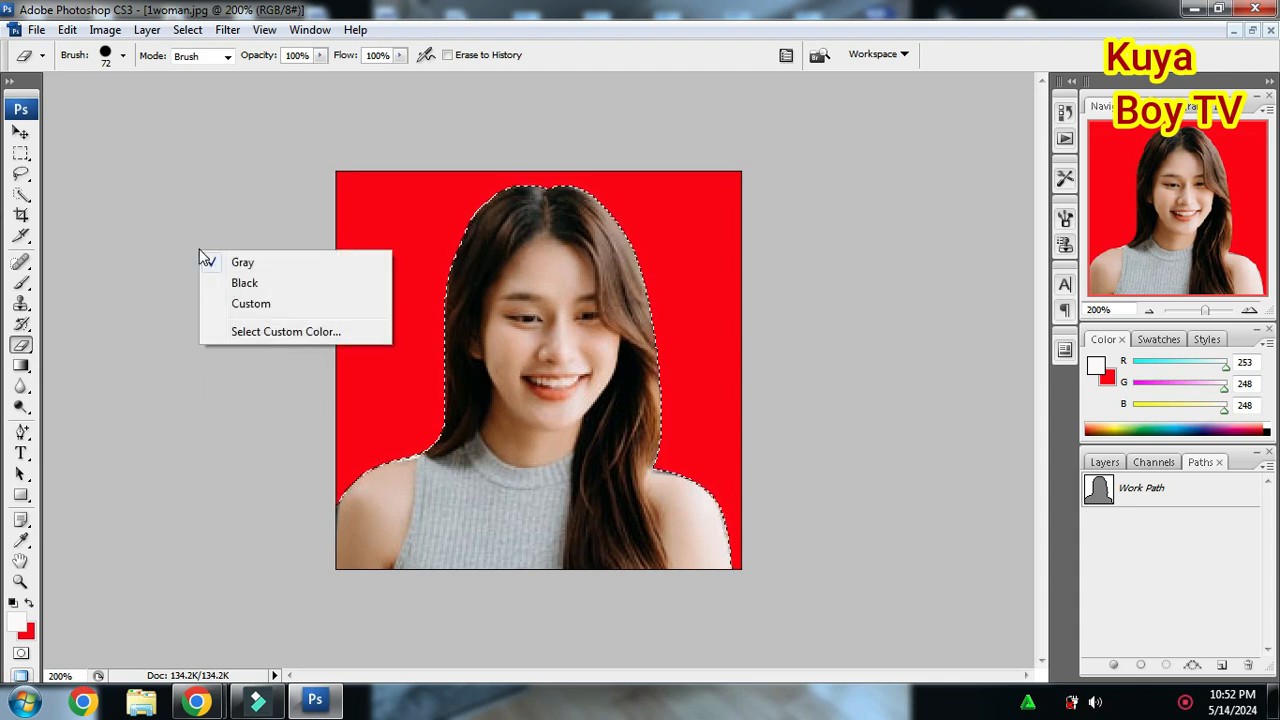
click(188, 241)
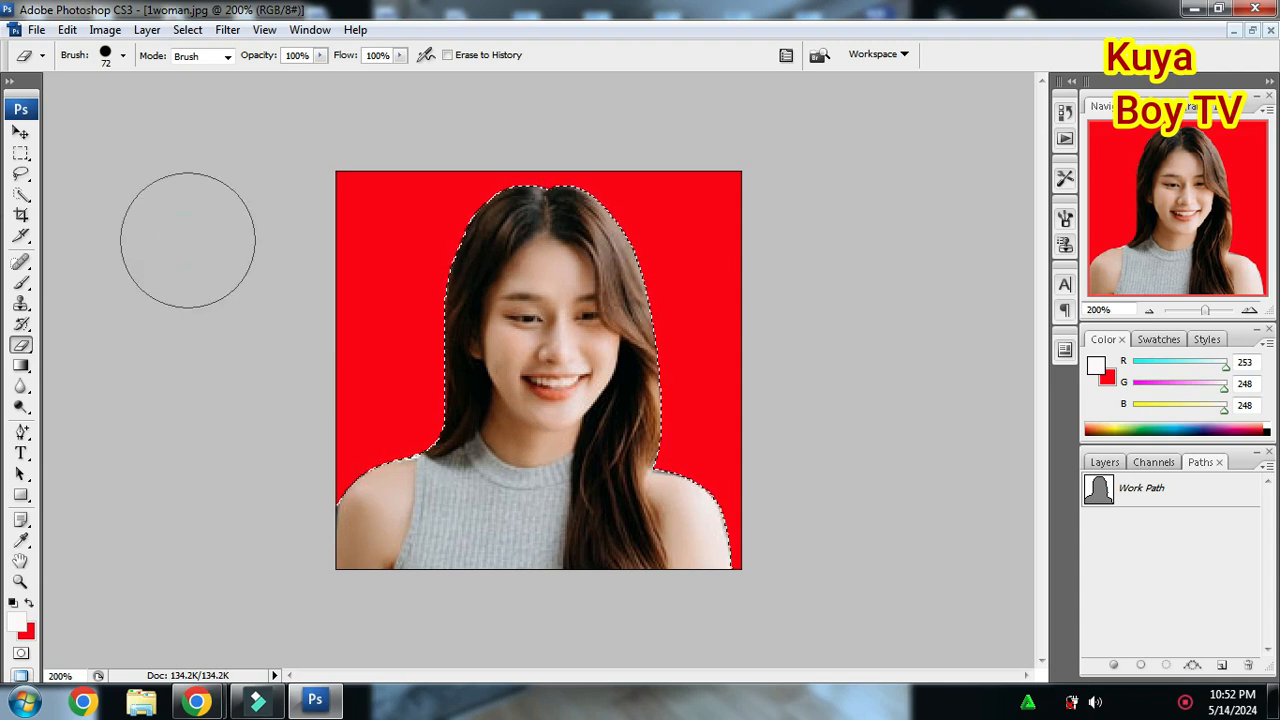
key(ctrl+d)
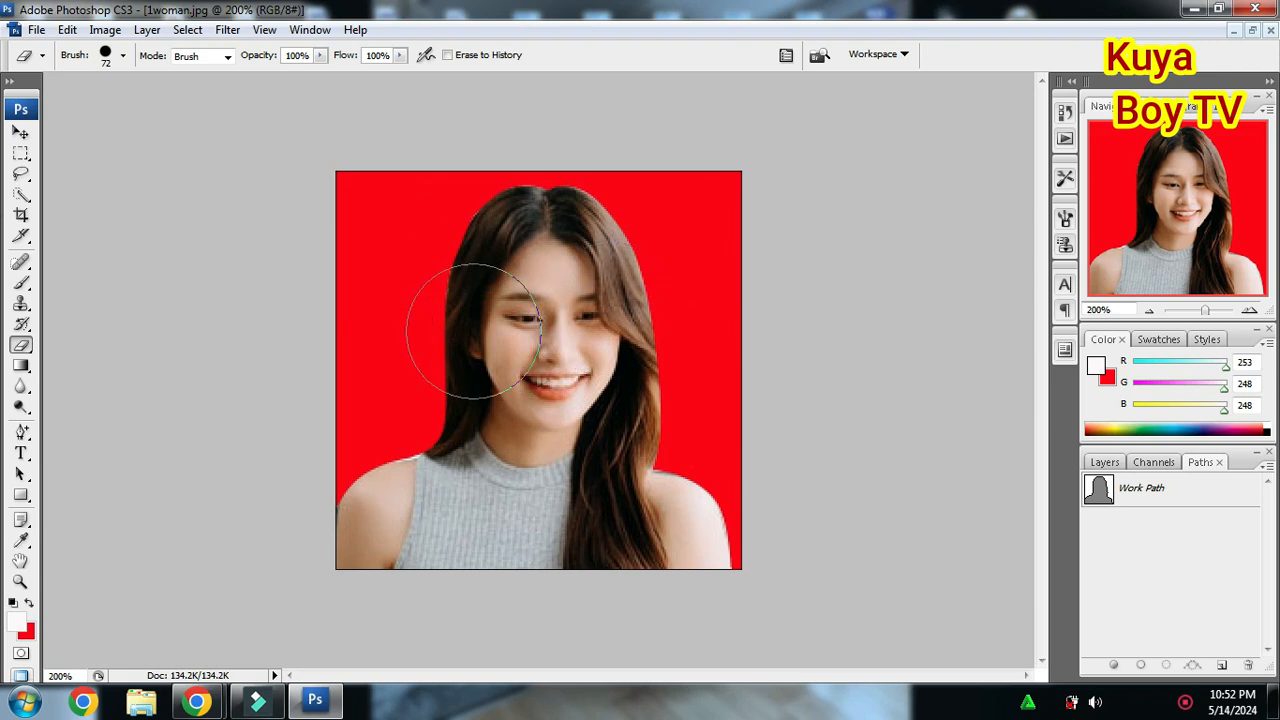
Step: Save the picture on the Desktop as a JPEG named 1womanRed with quality 8 and the Baseline ("Standard") format
click(36, 30)
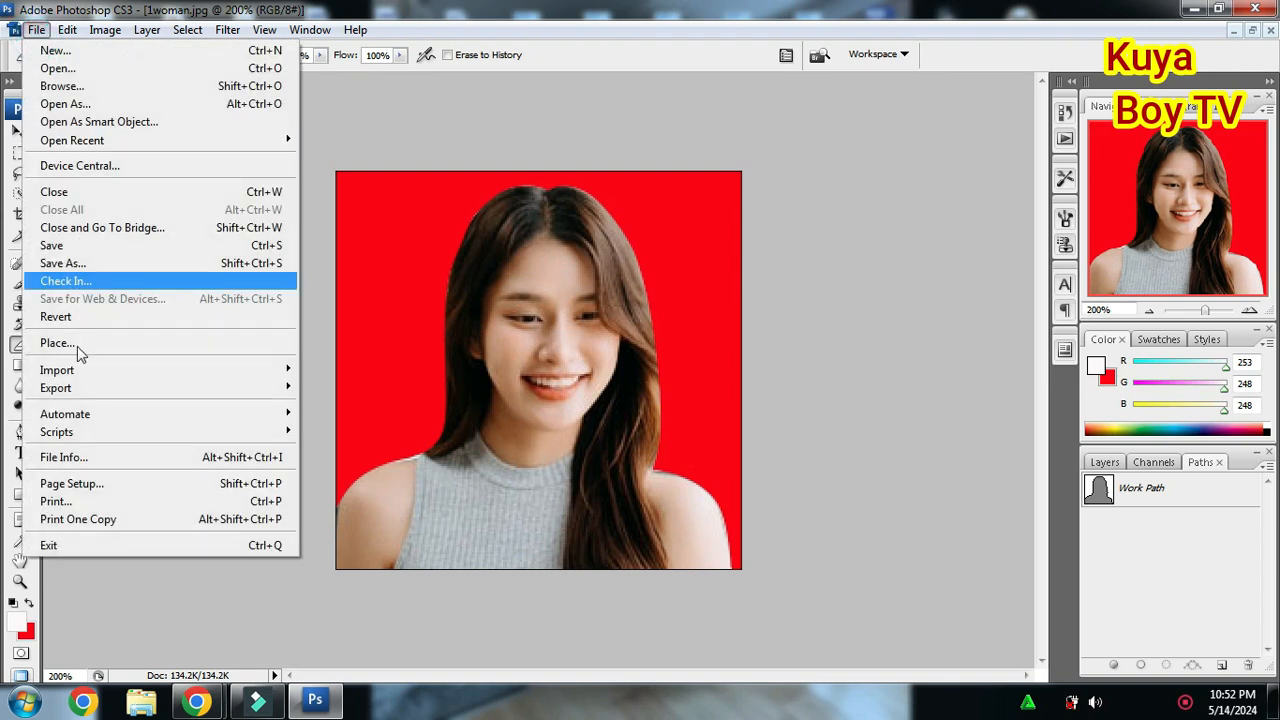
click(66, 264)
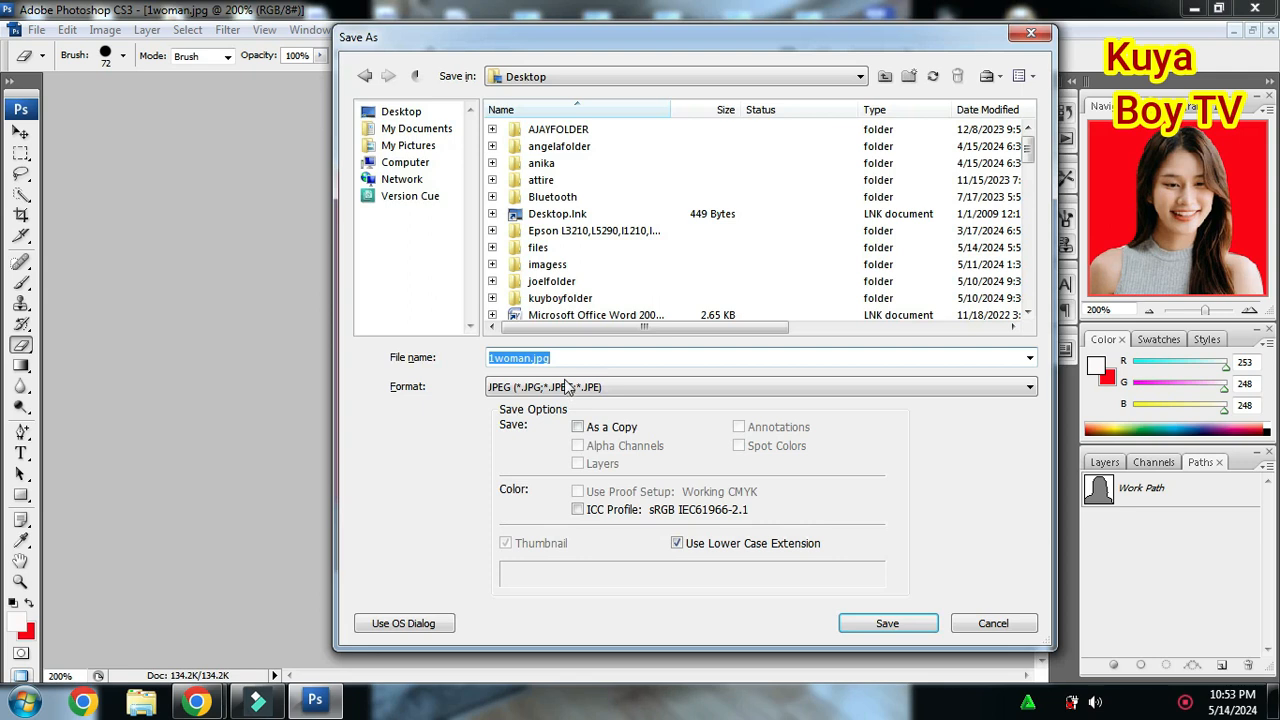
click(557, 357)
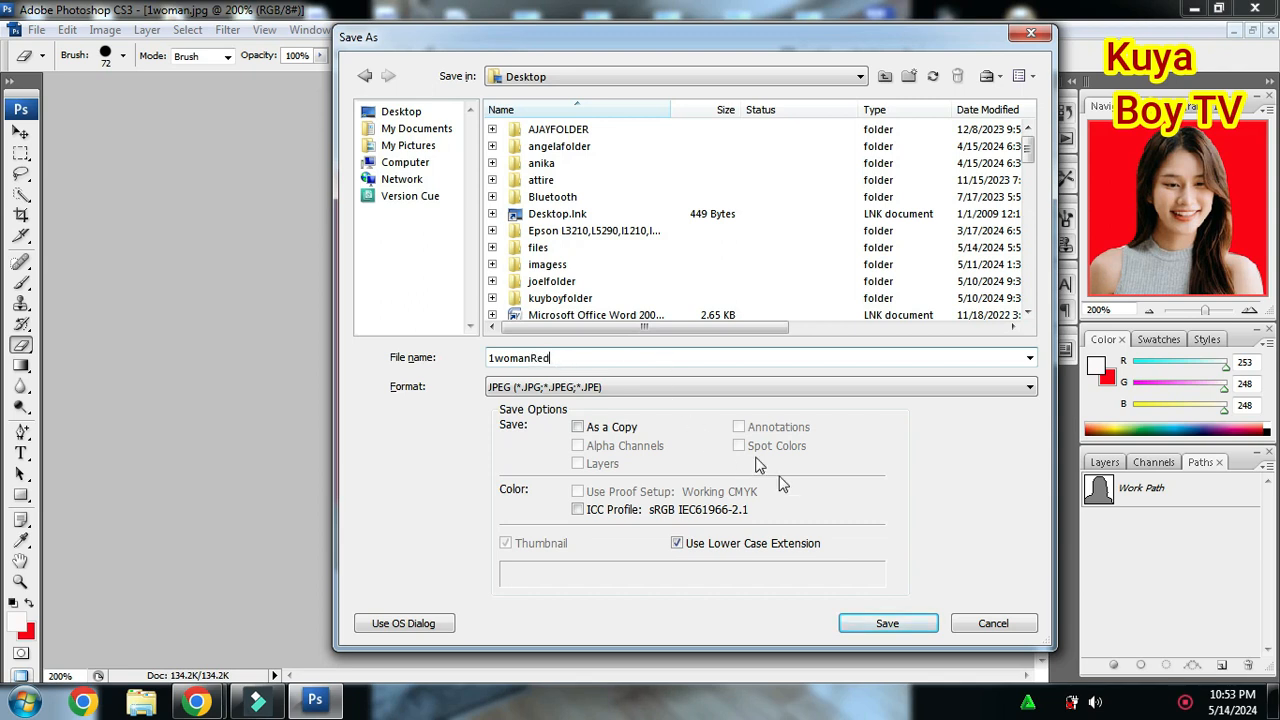
click(874, 634)
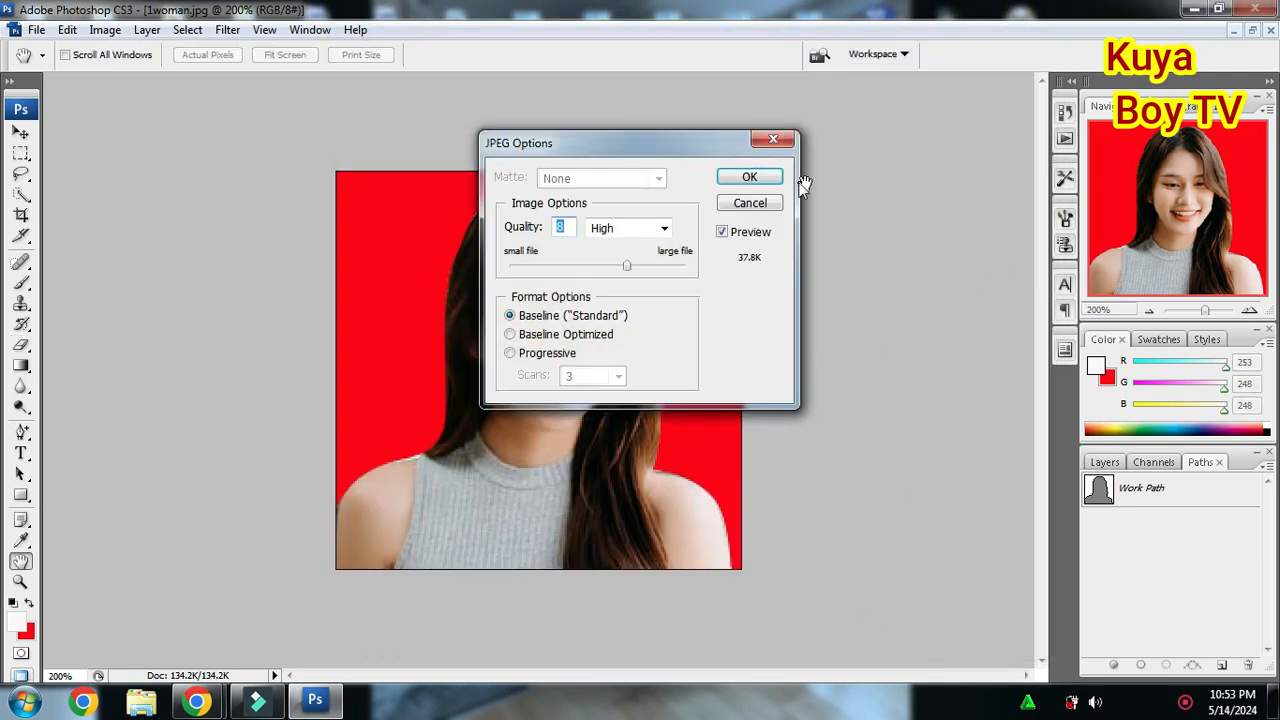
click(770, 177)
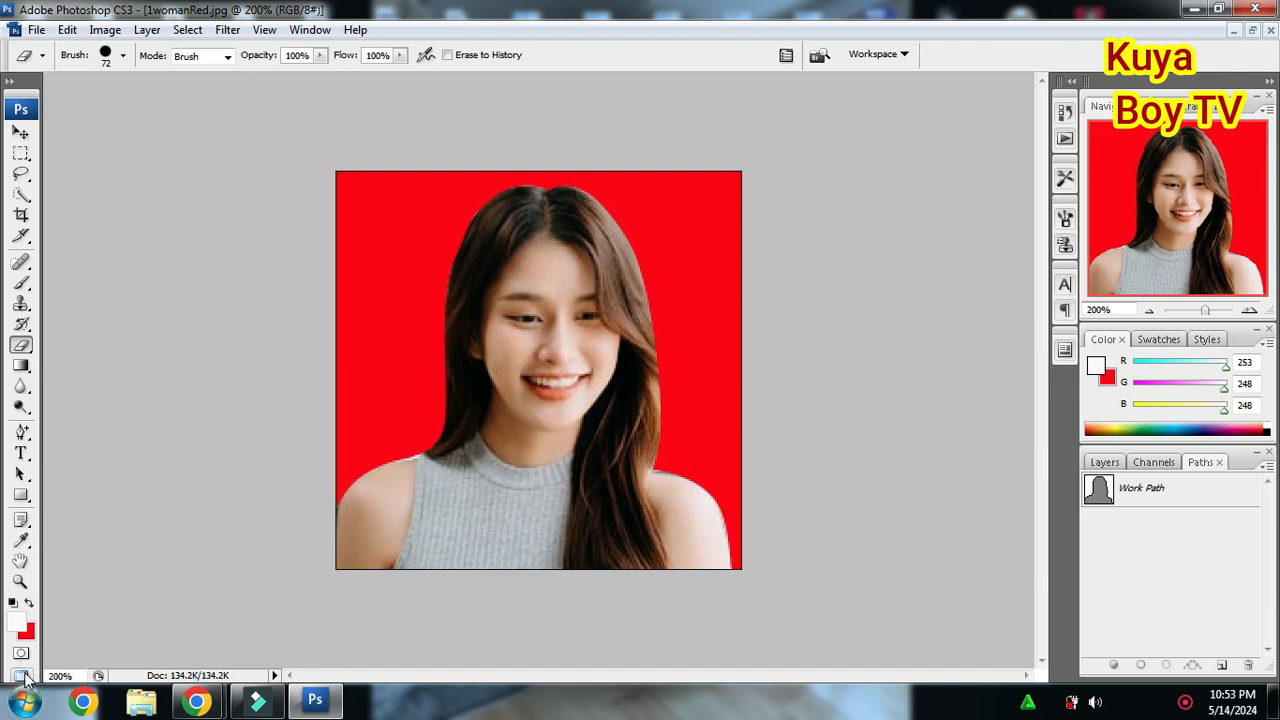
Step: Launch PhotoScape, minimize Photoshop, and open PhotoScape's Print function
click(24, 701)
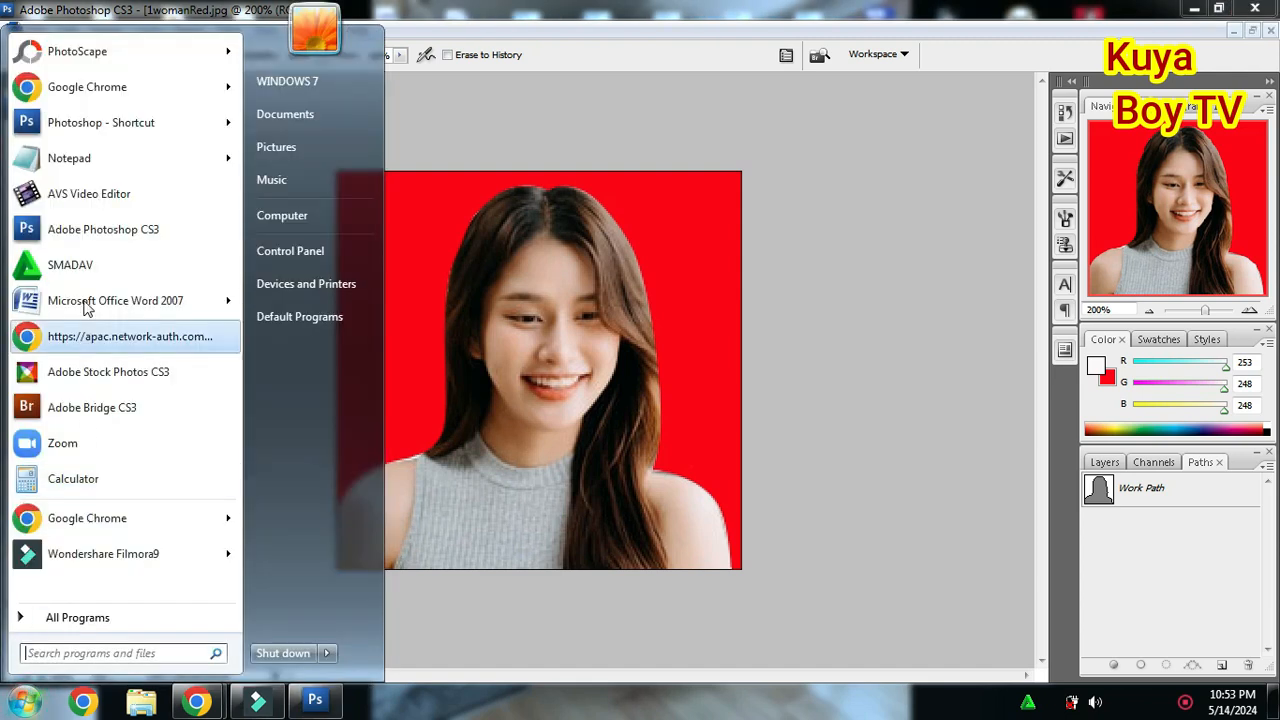
mouse_move(100, 65)
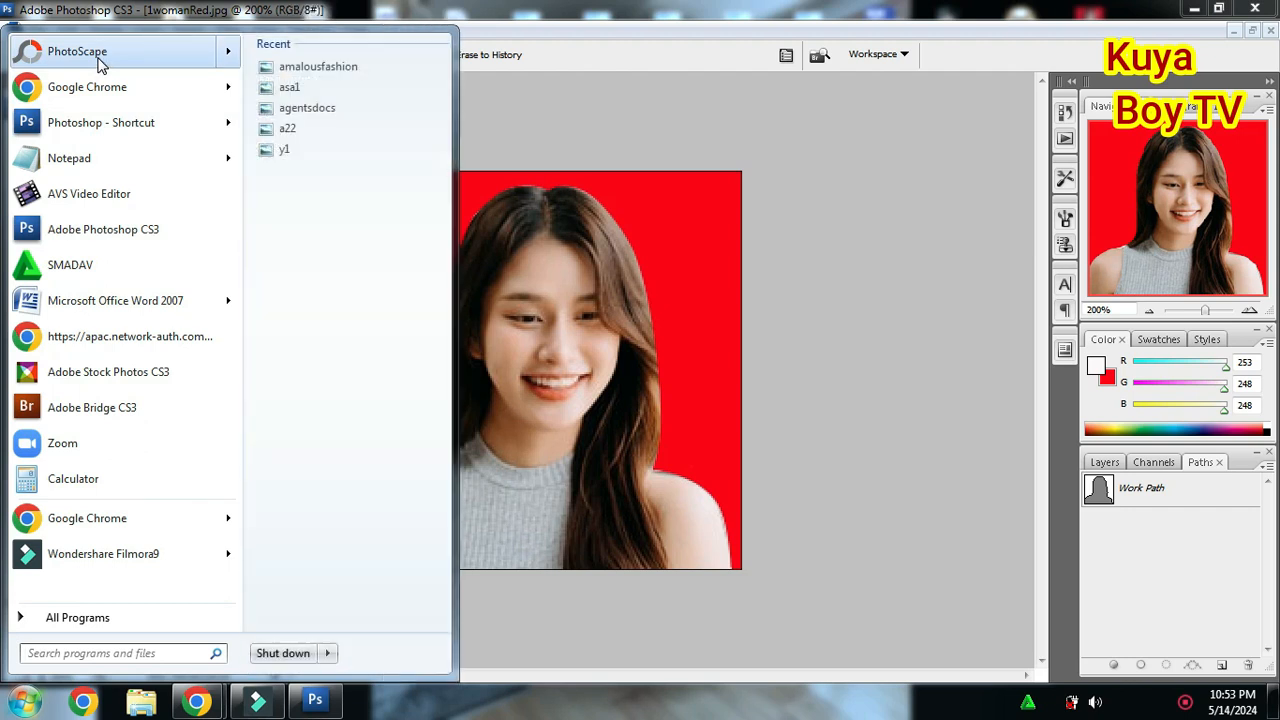
click(100, 57)
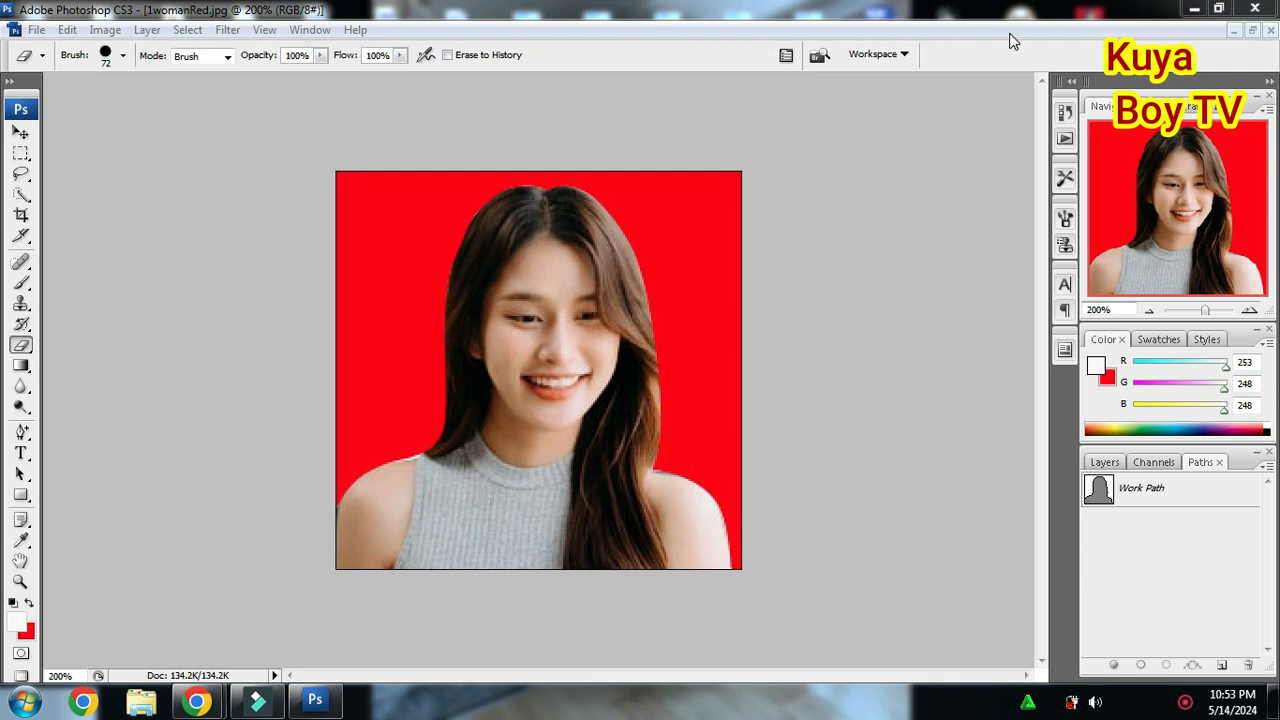
click(1194, 8)
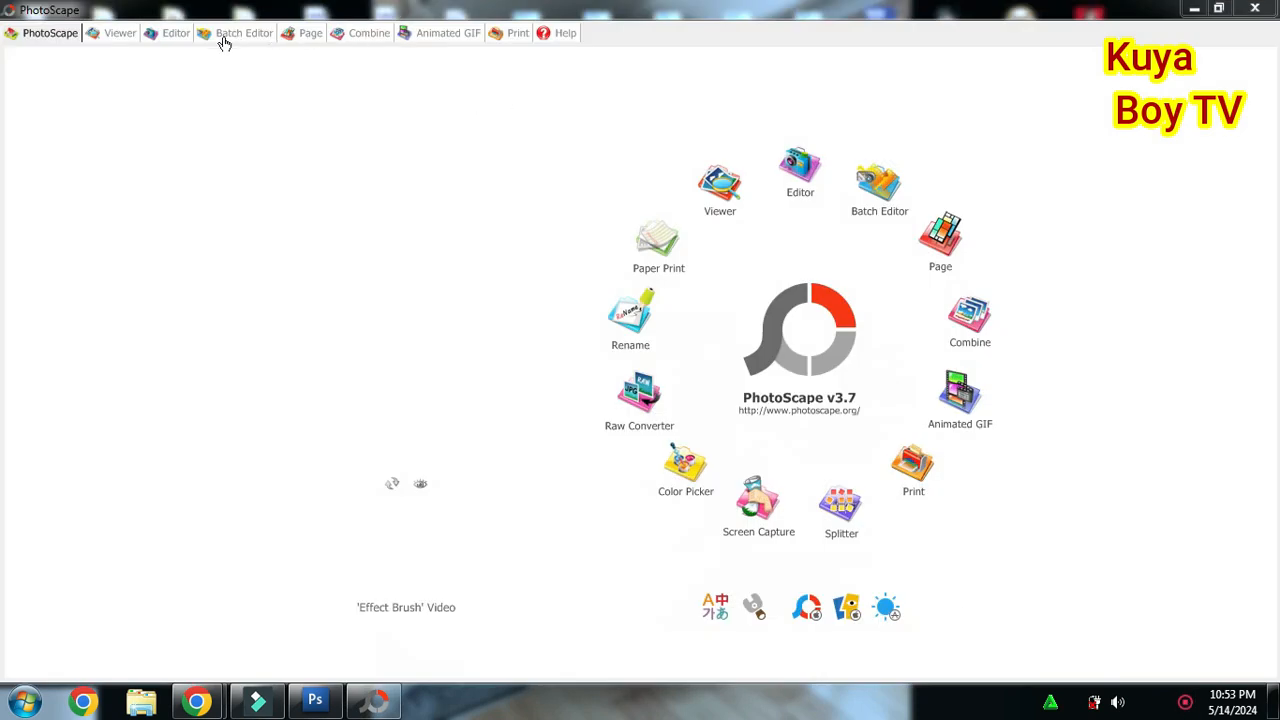
click(517, 33)
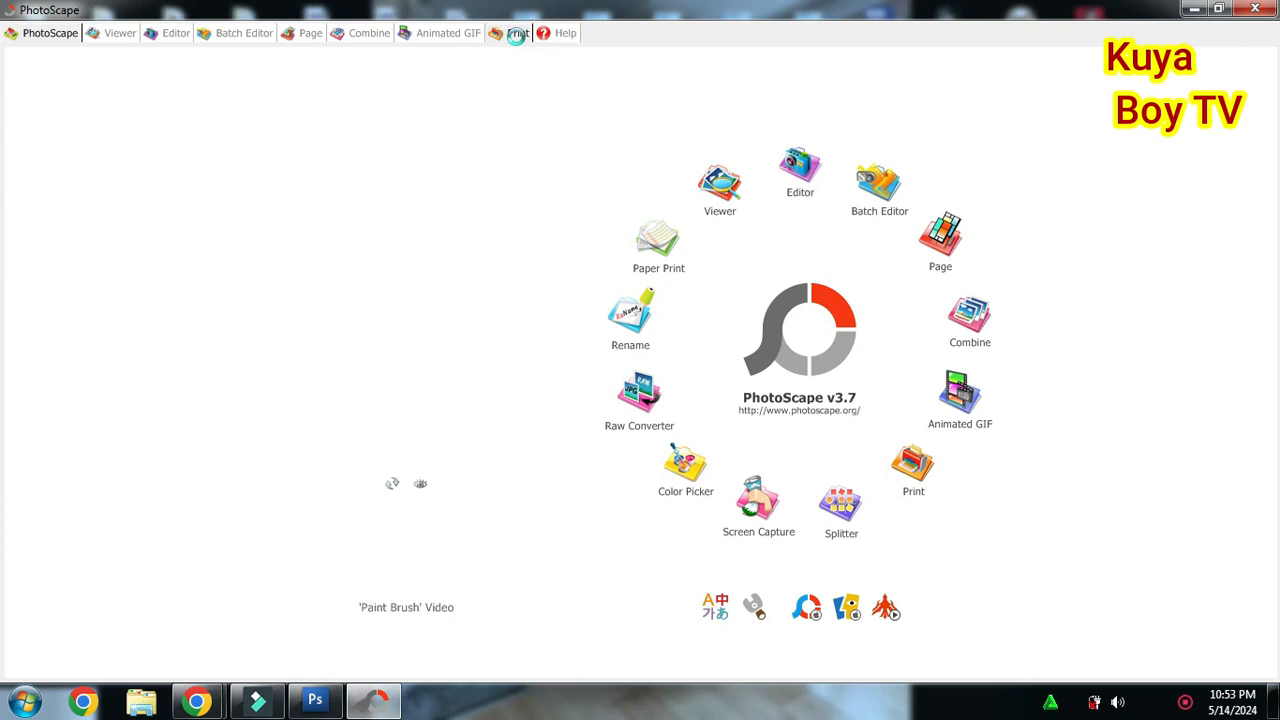
click(516, 33)
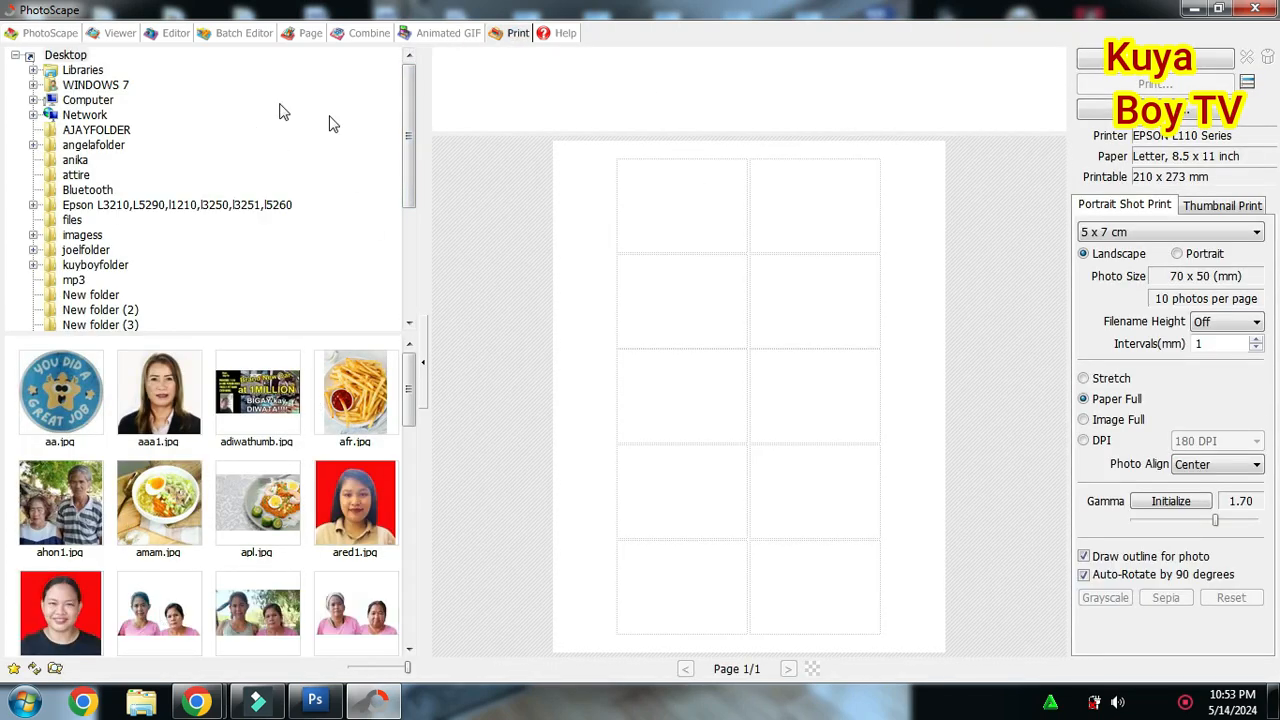
Step: Browse the Desktop folder's thumbnails to 1womanRed.jpg and select it
click(68, 72)
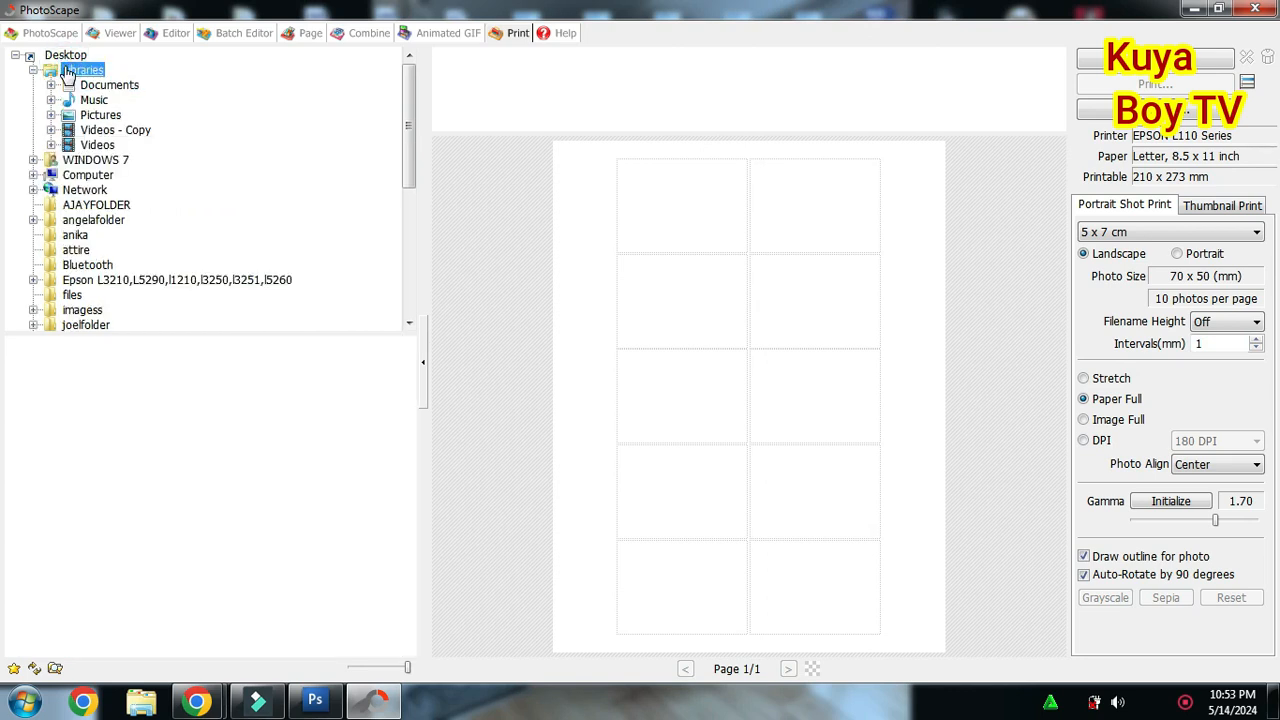
click(63, 55)
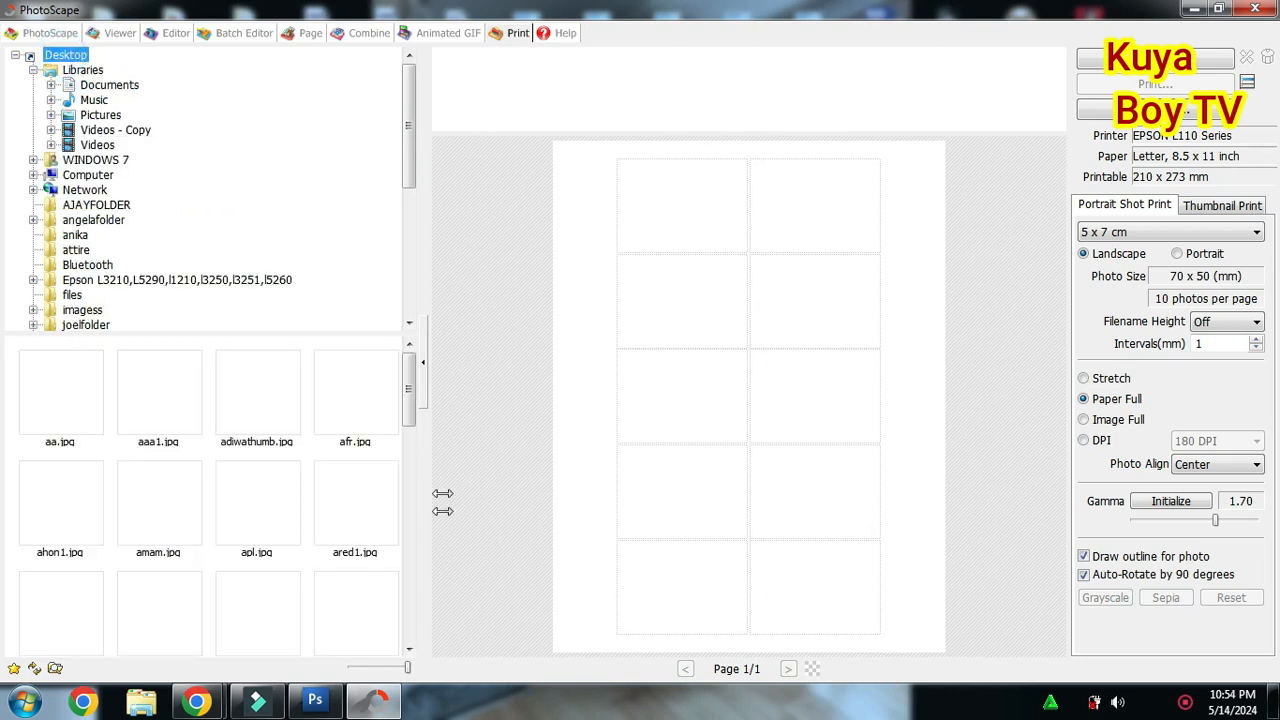
click(409, 585)
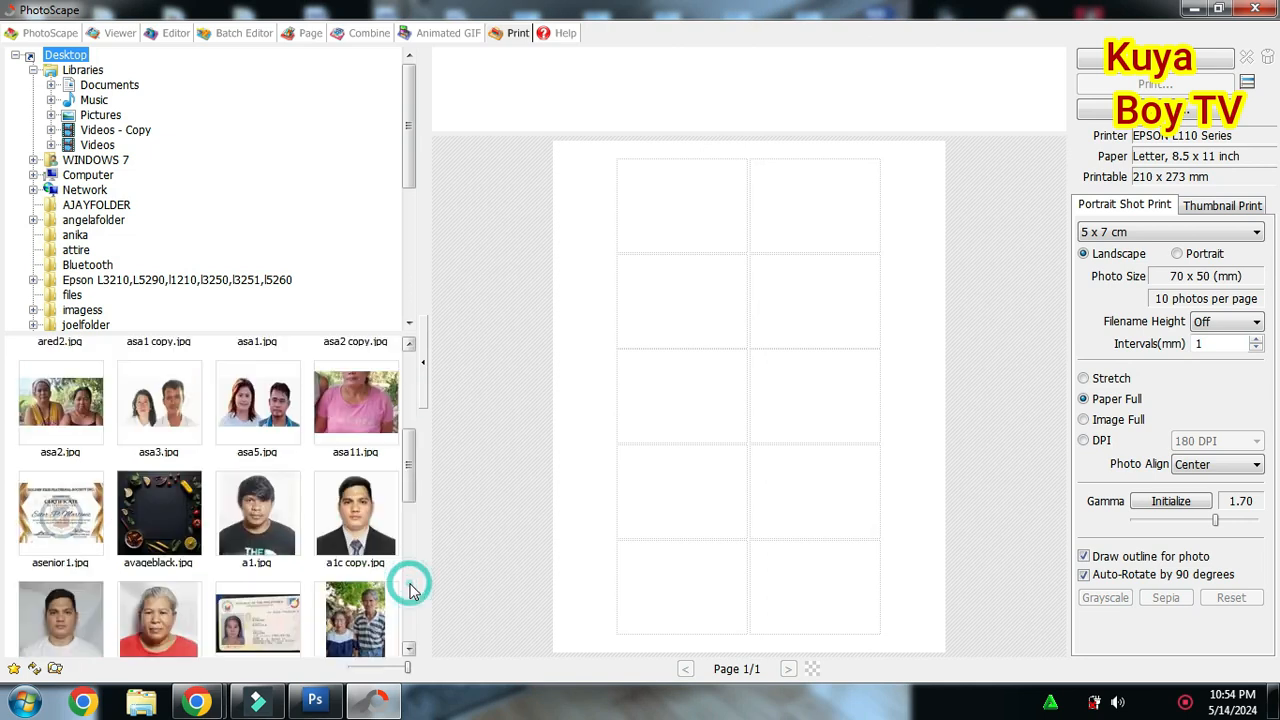
click(409, 583)
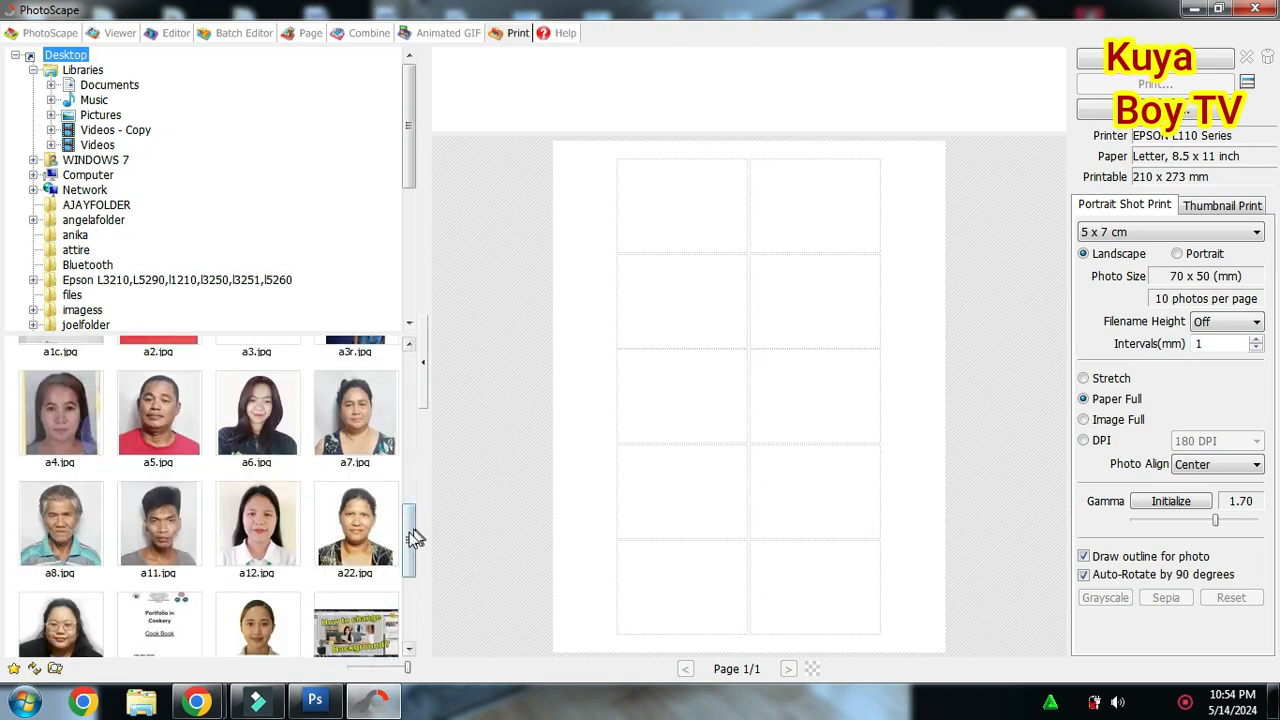
drag(409, 529, 409, 600)
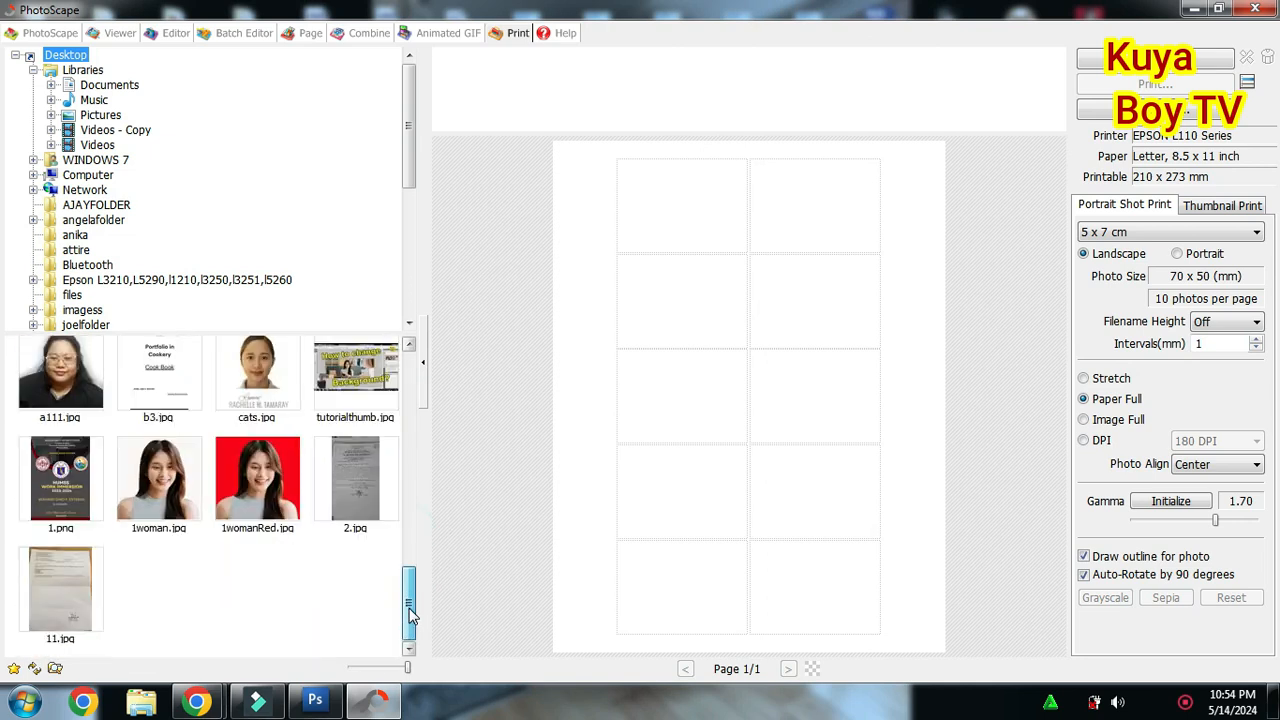
click(268, 483)
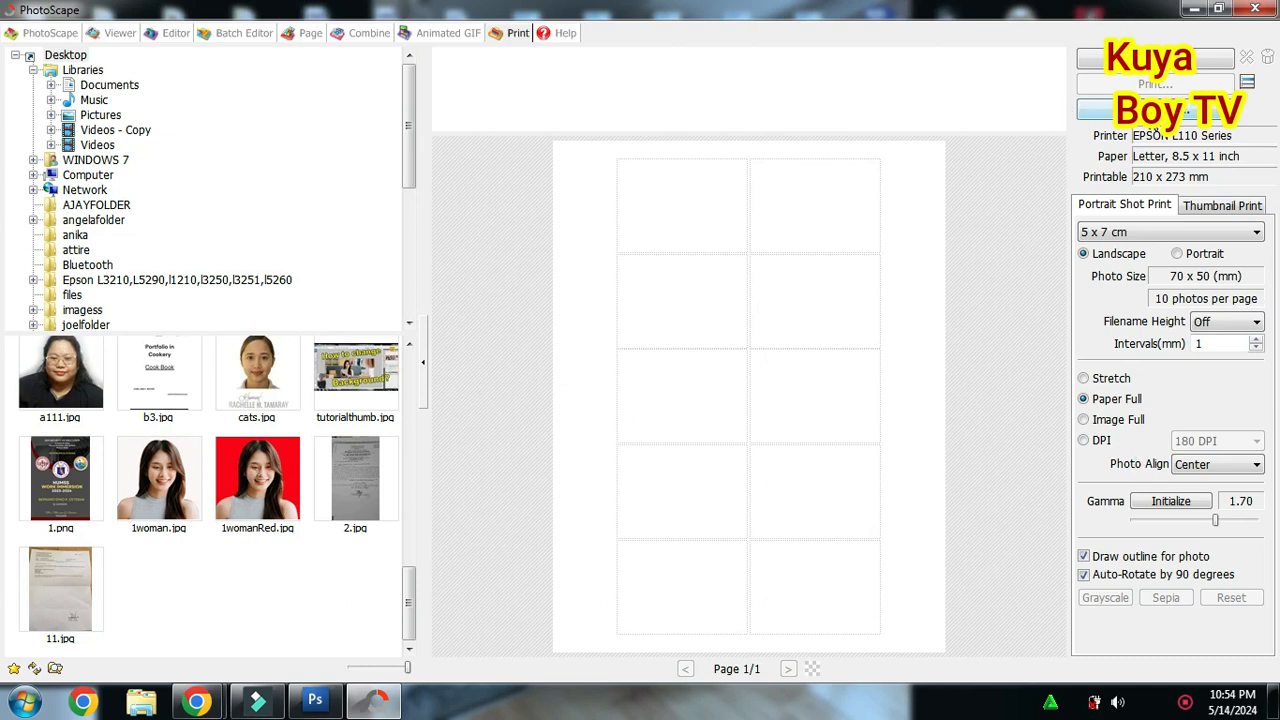
Step: Open the print setup and choose the EPSON L3210 Series printer
click(1155, 112)
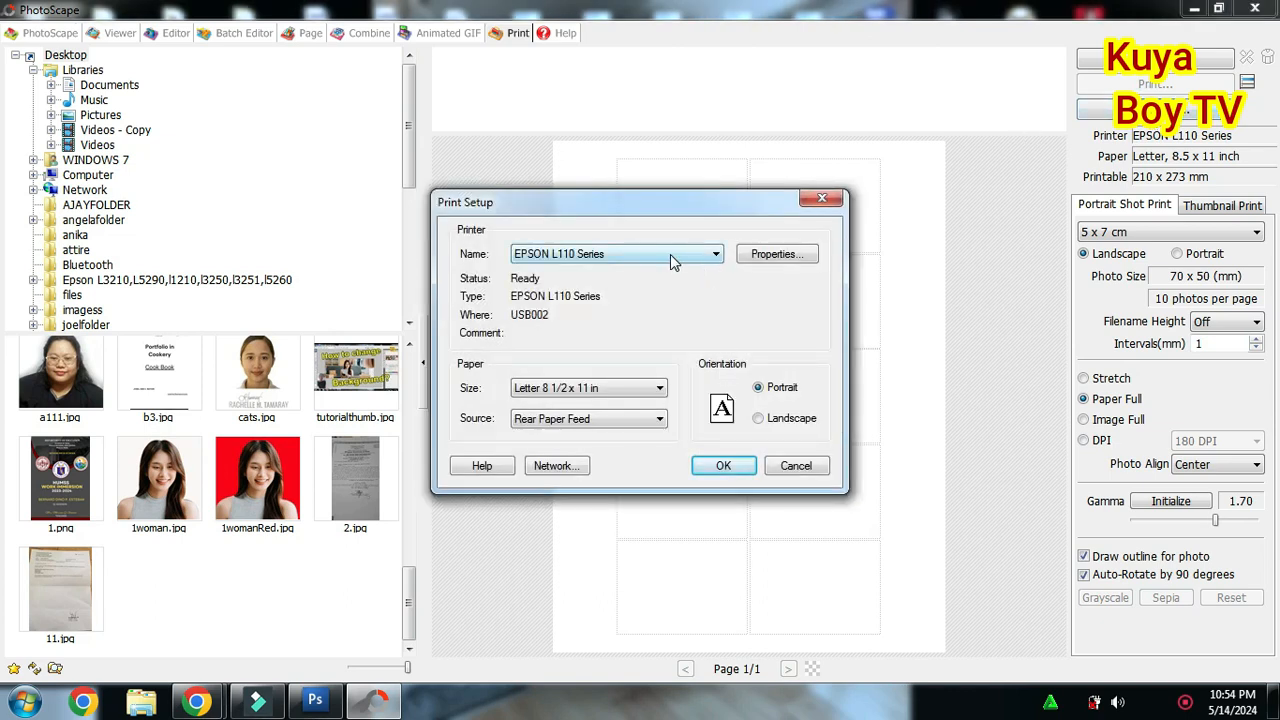
click(716, 255)
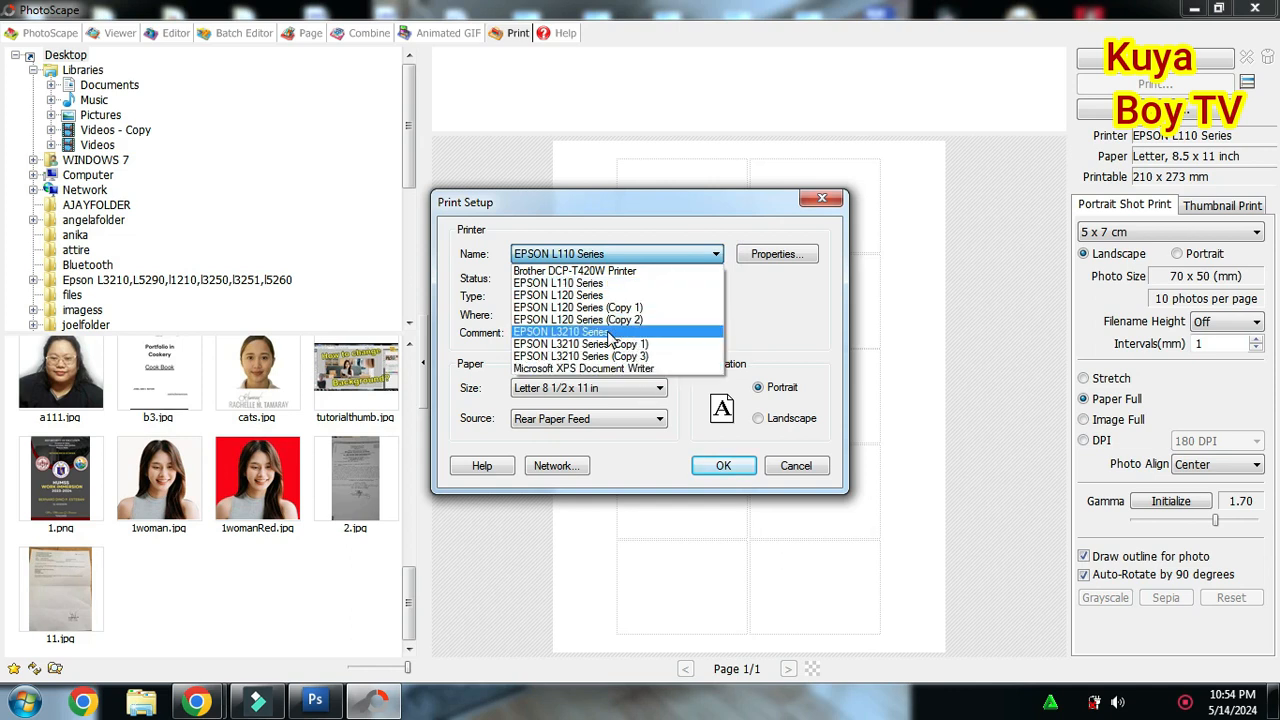
click(608, 332)
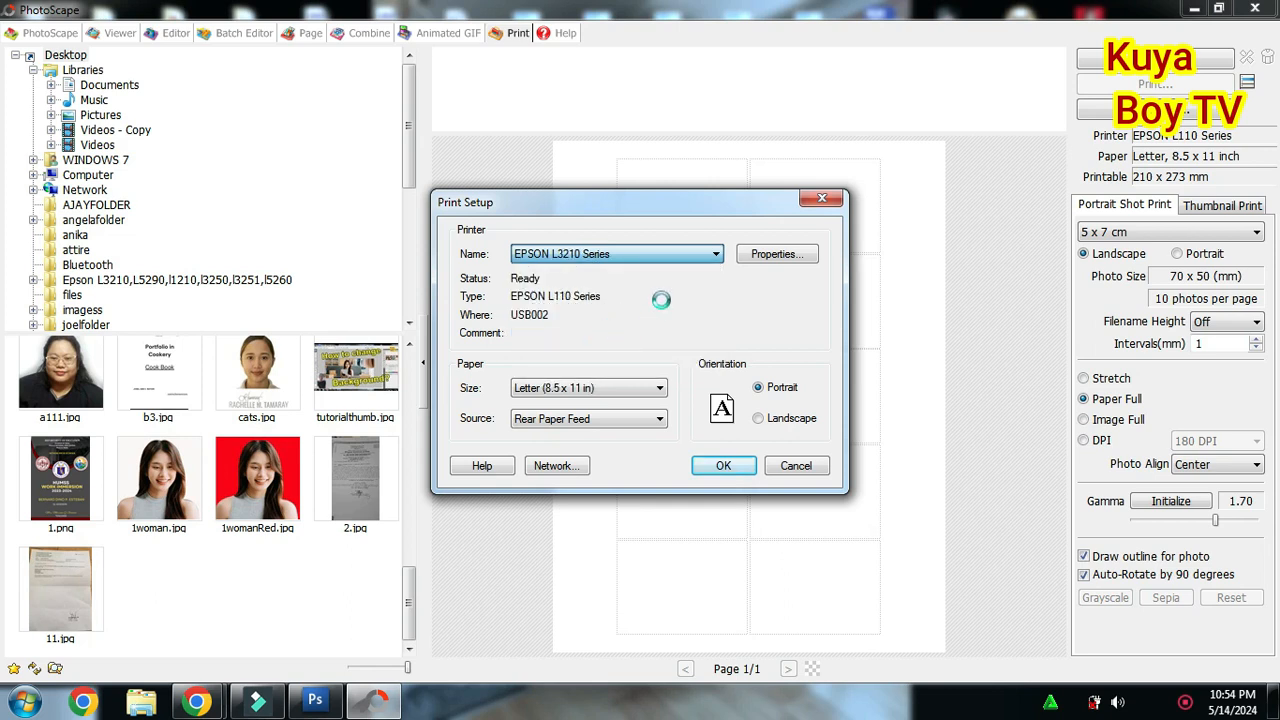
Step: In the printer's properties, set the document size to 4 x 6 in and the paper type to Photo Paper Glossy, and apply the print setup
click(766, 257)
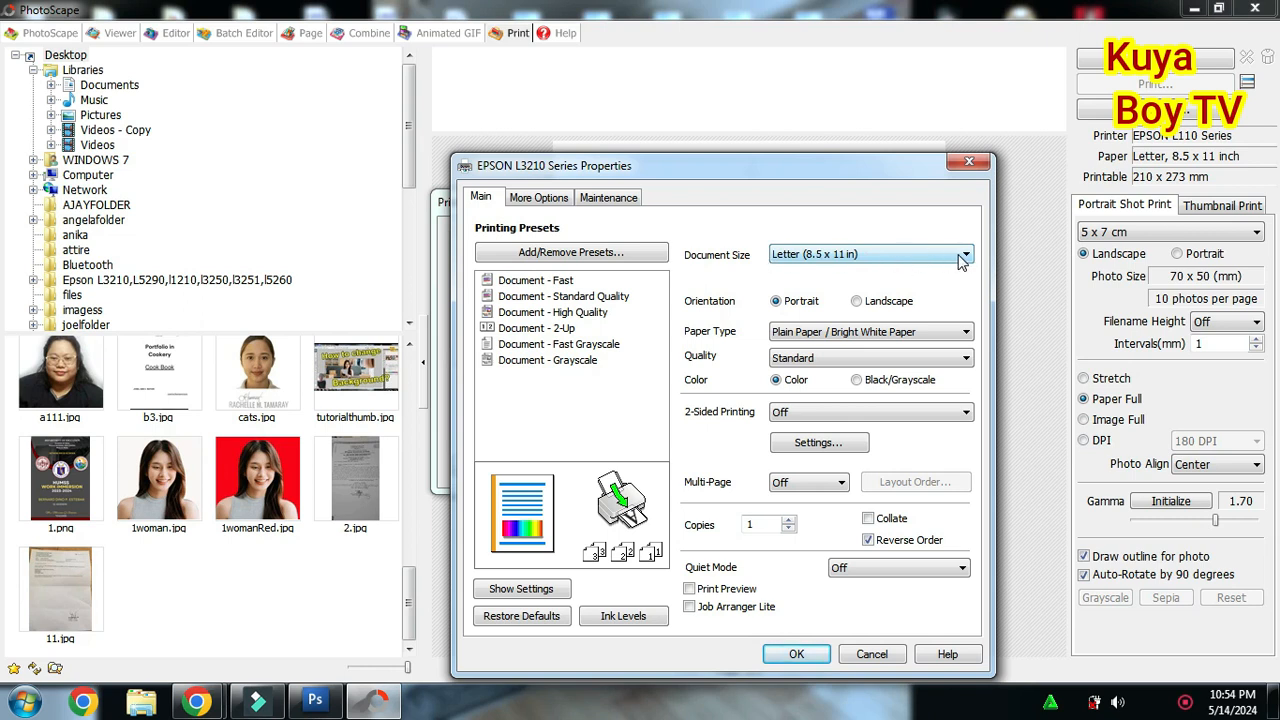
click(866, 256)
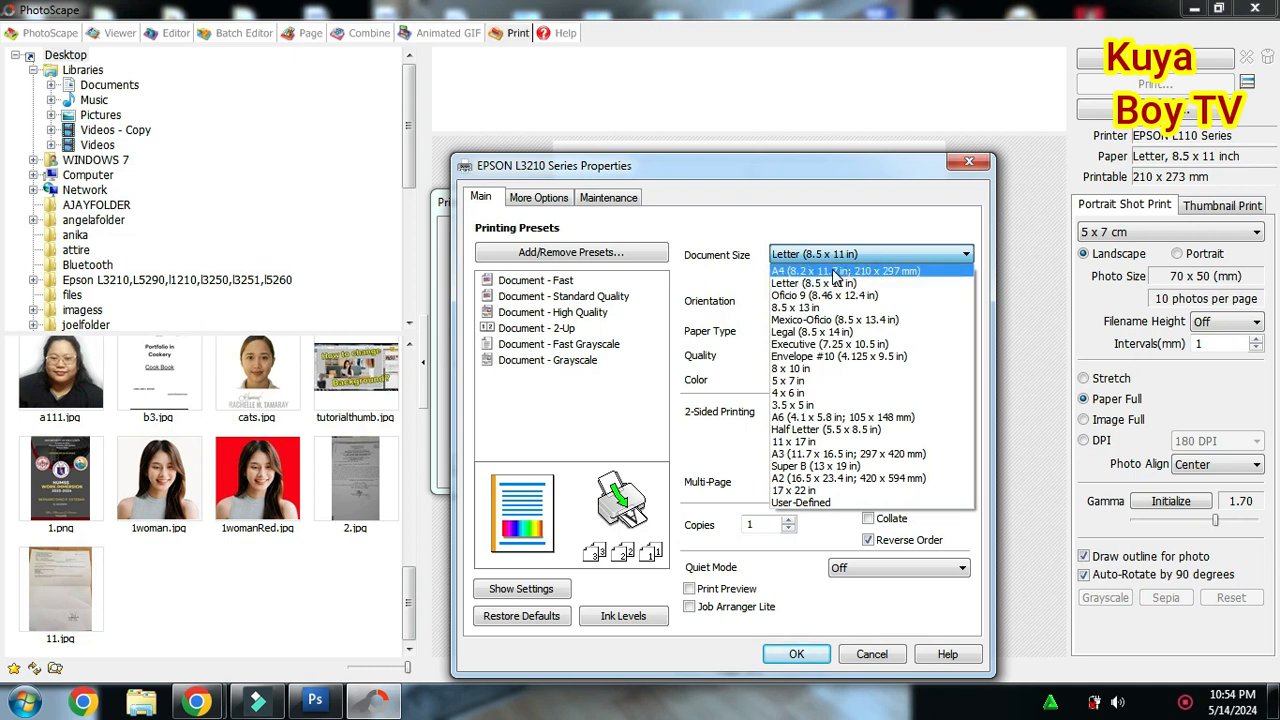
click(812, 395)
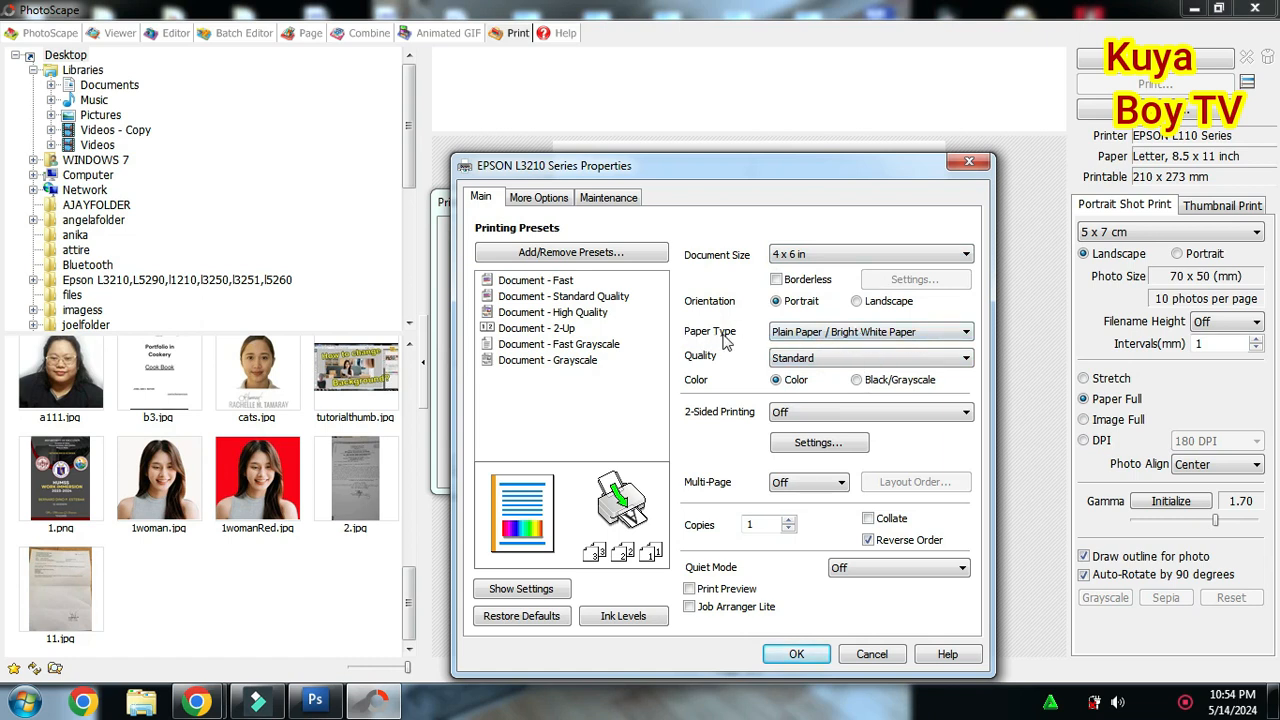
click(853, 340)
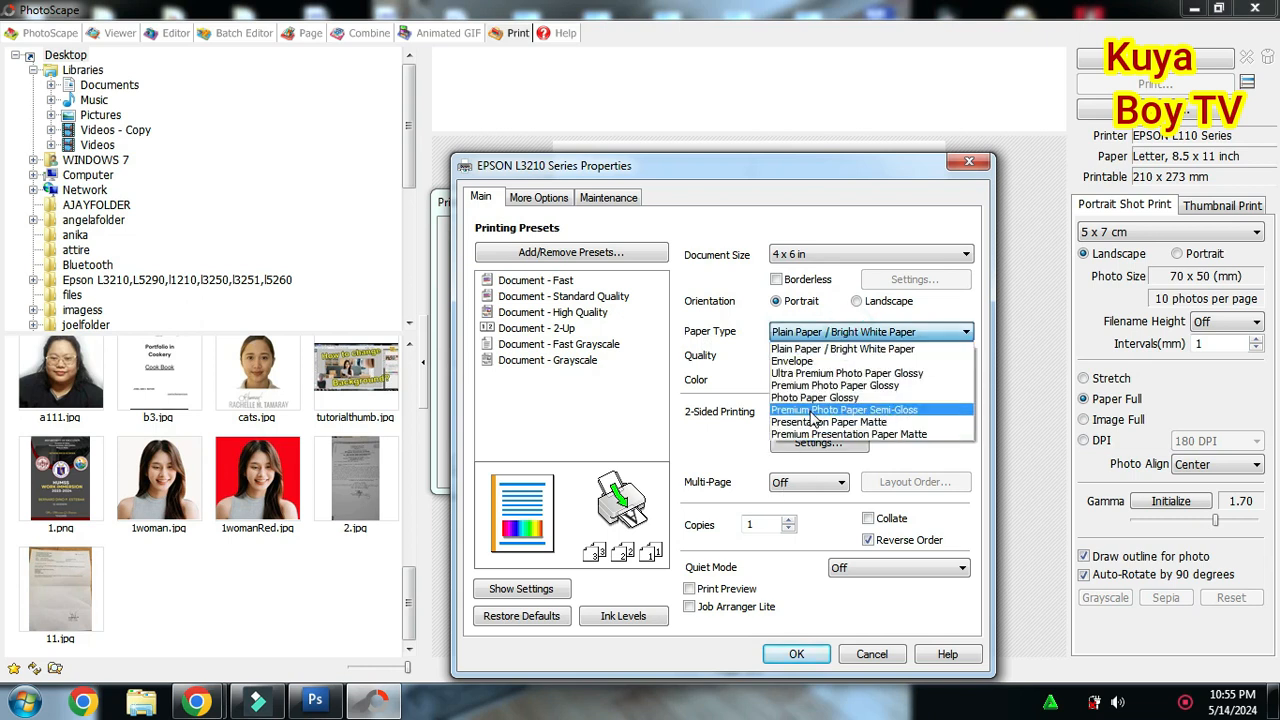
click(828, 397)
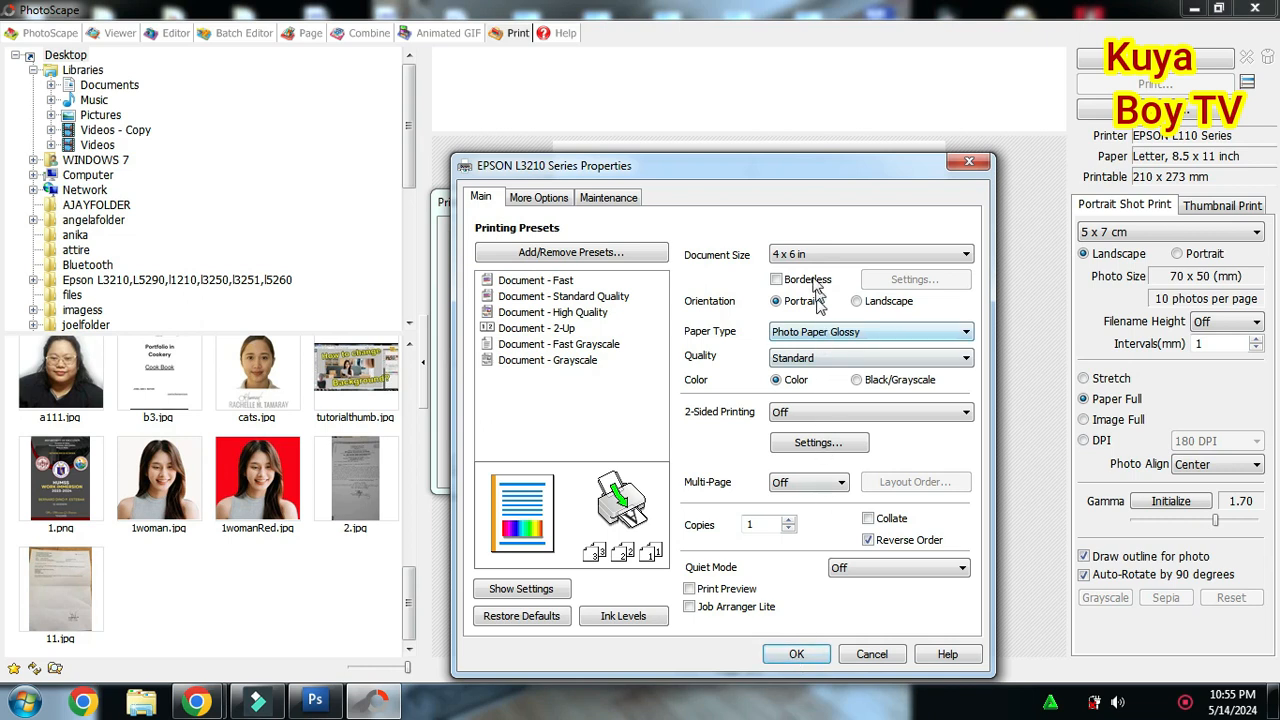
click(783, 660)
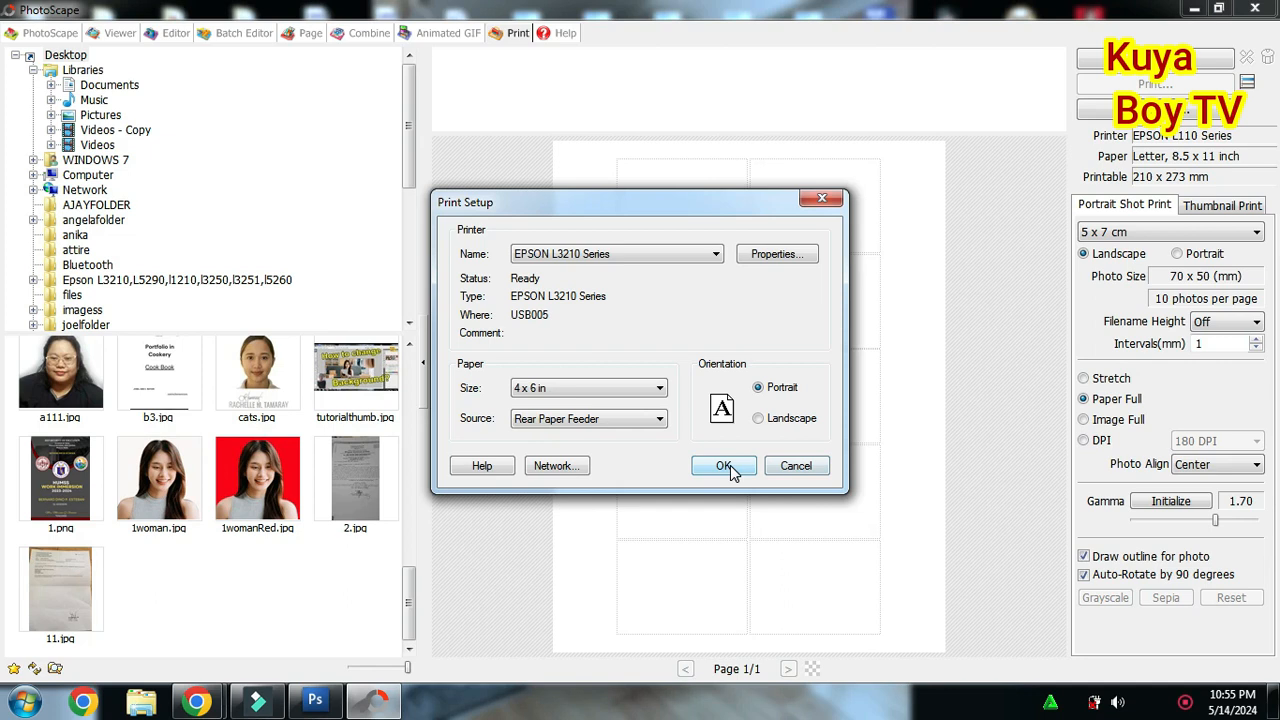
click(725, 466)
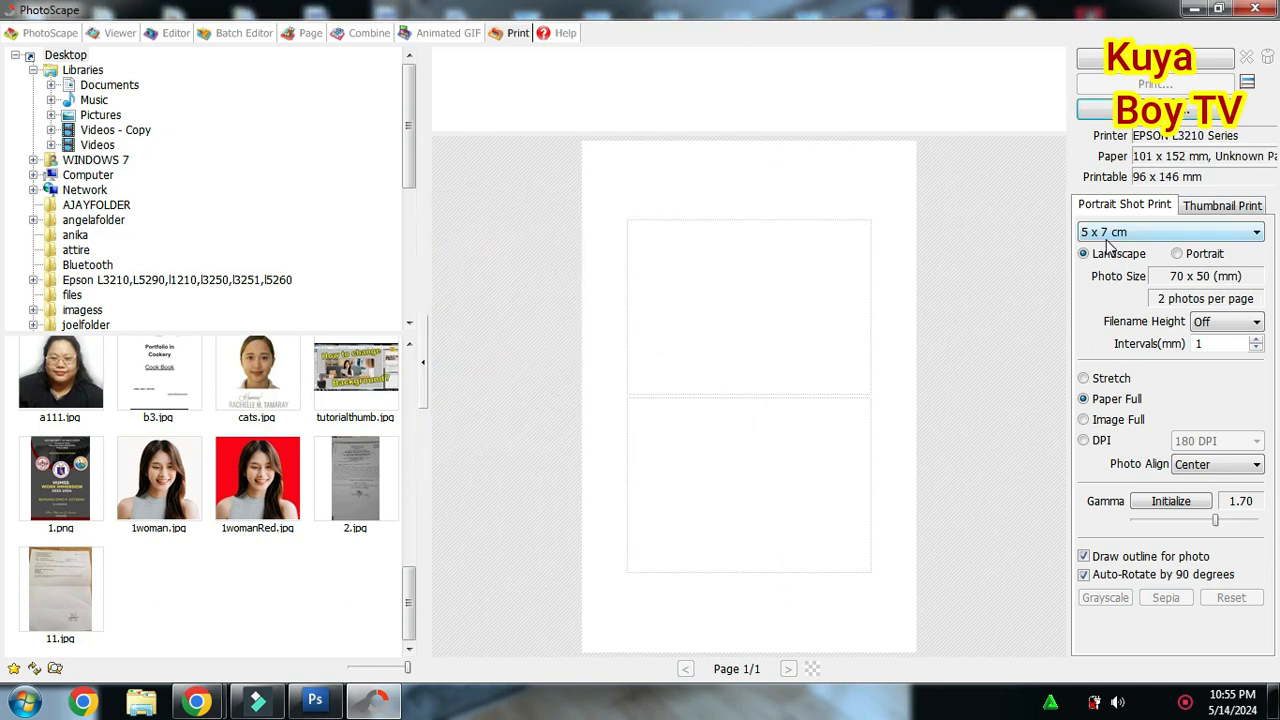
Step: Set a custom photo size of 47 mm width and 47 mm height for the portrait layout
click(1166, 231)
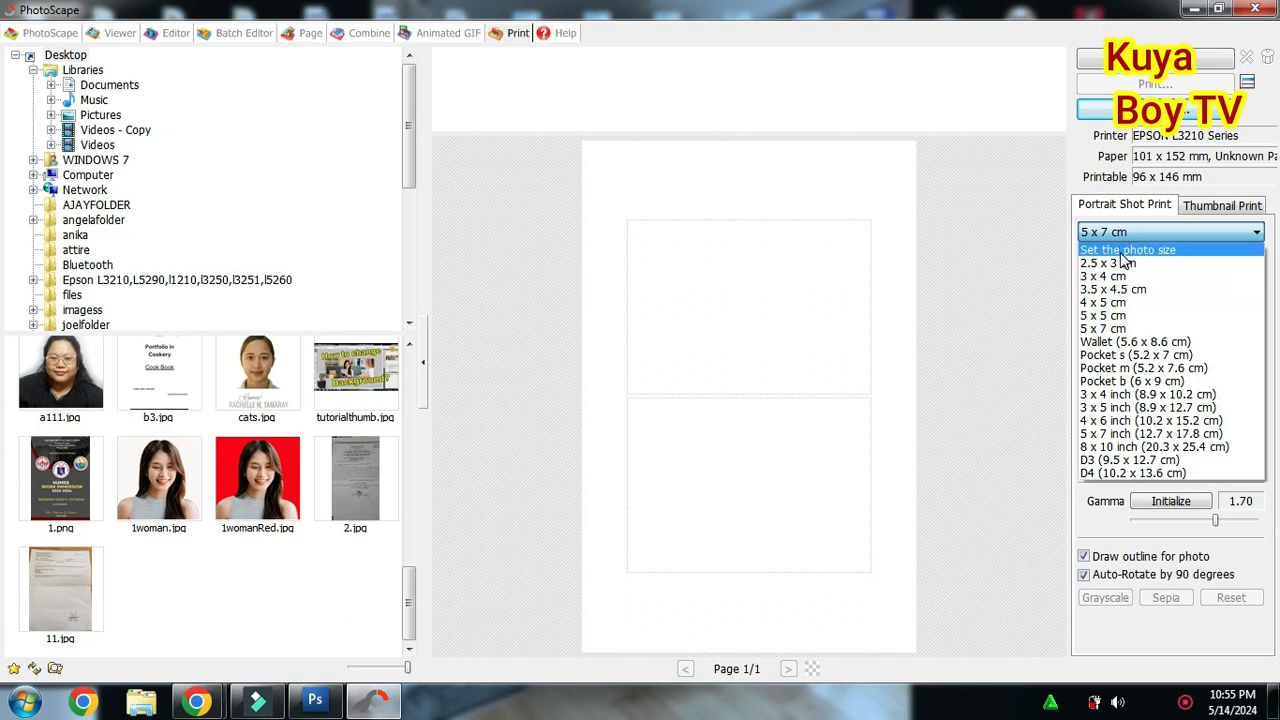
click(1122, 251)
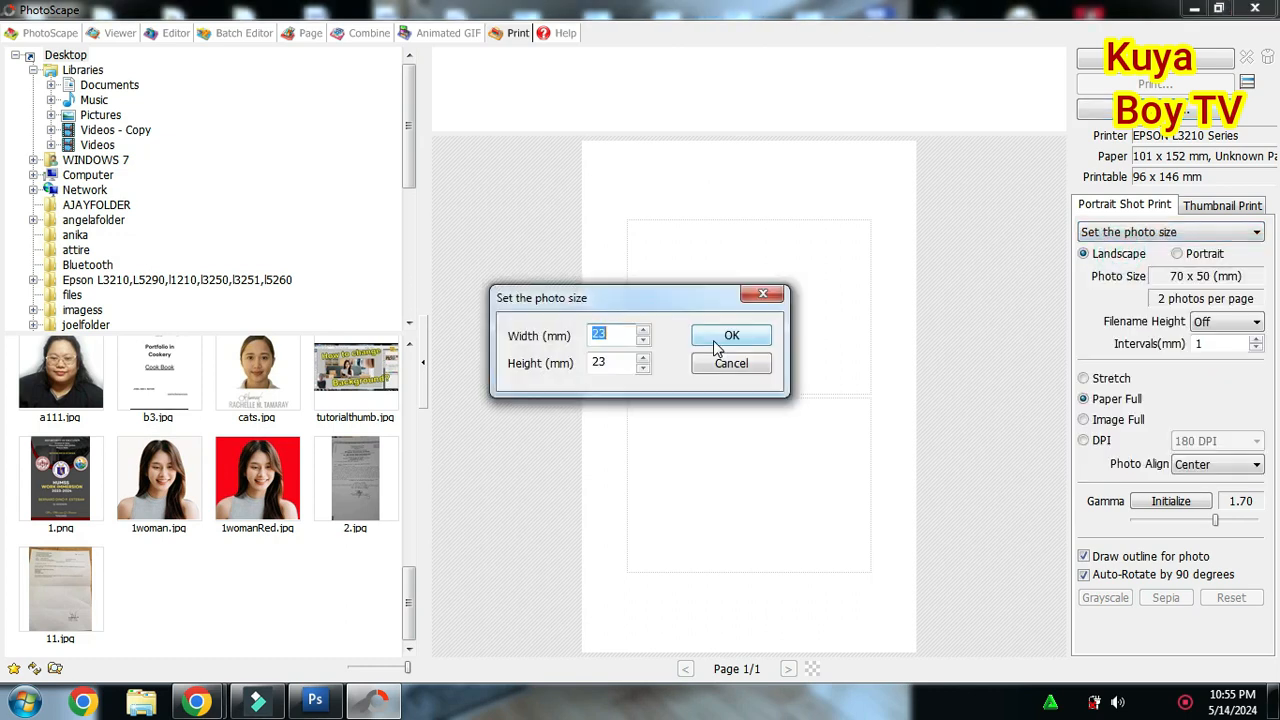
text(47)
double_click(605, 362)
text(47)
click(728, 338)
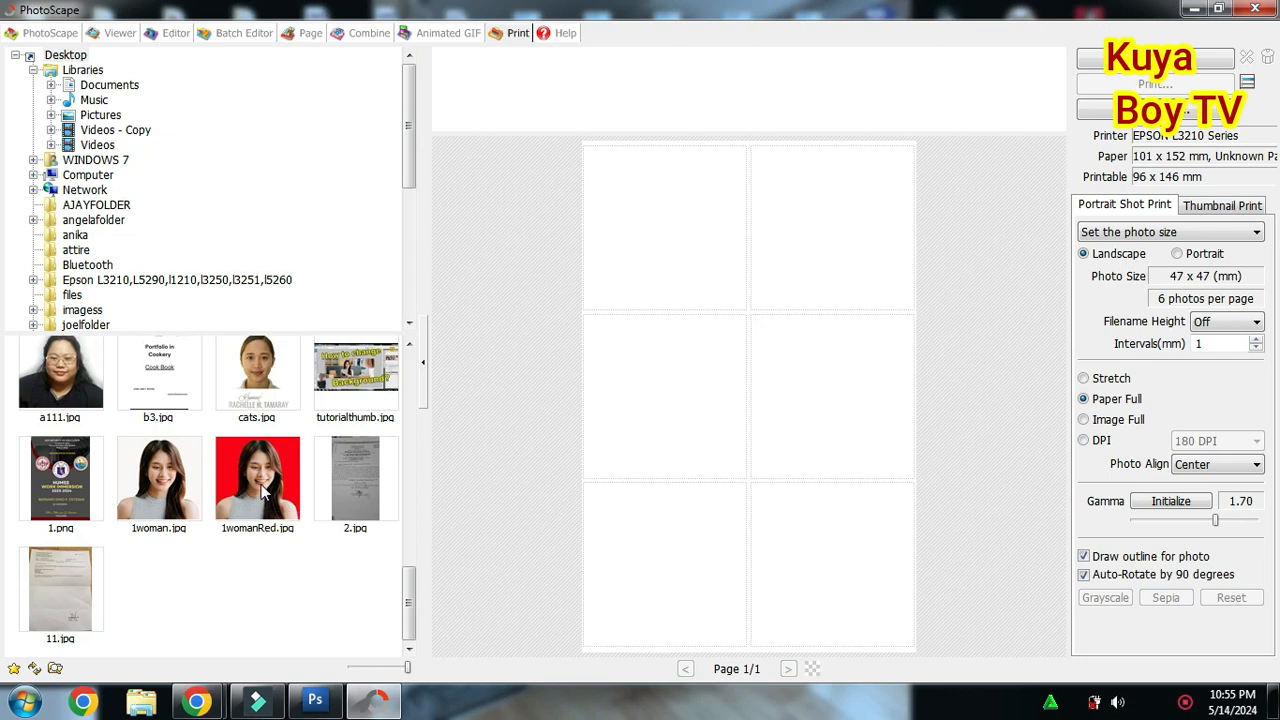
Step: Add 1womanRed.jpg to the print page twice to fill the first two photo slots
drag(264, 490, 700, 410)
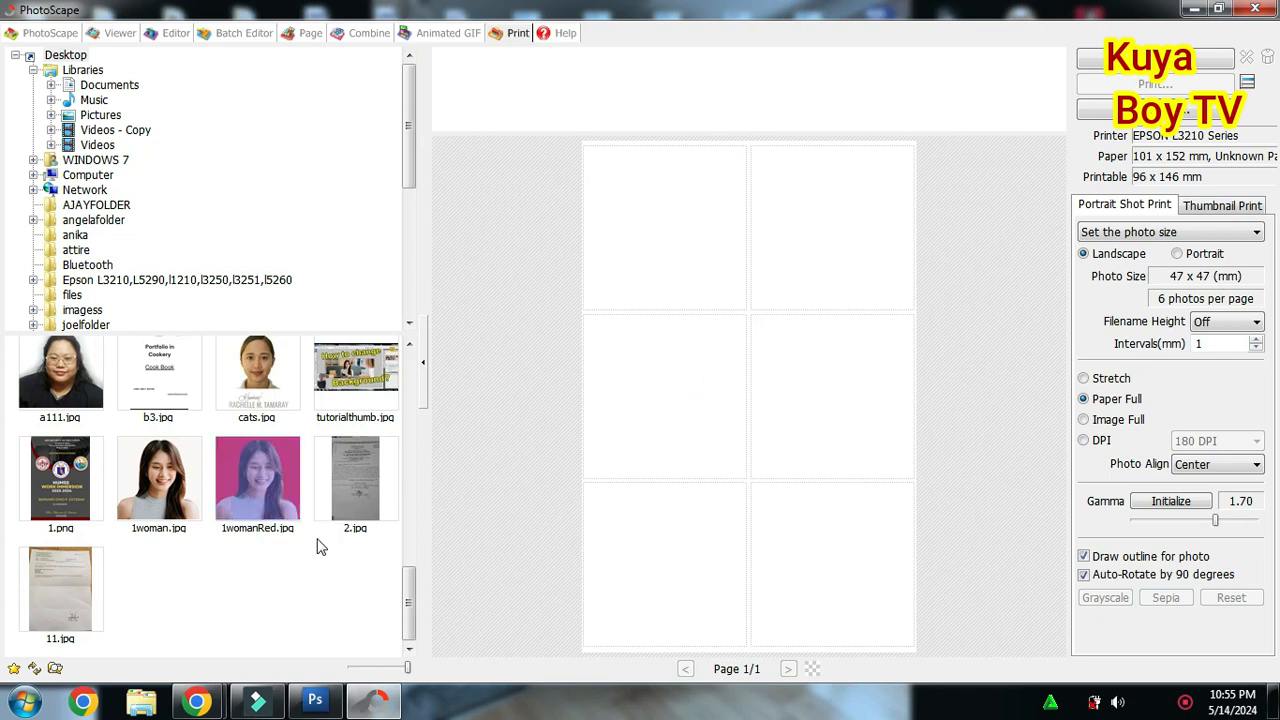
drag(258, 490, 660, 402)
click(1007, 353)
click(1004, 504)
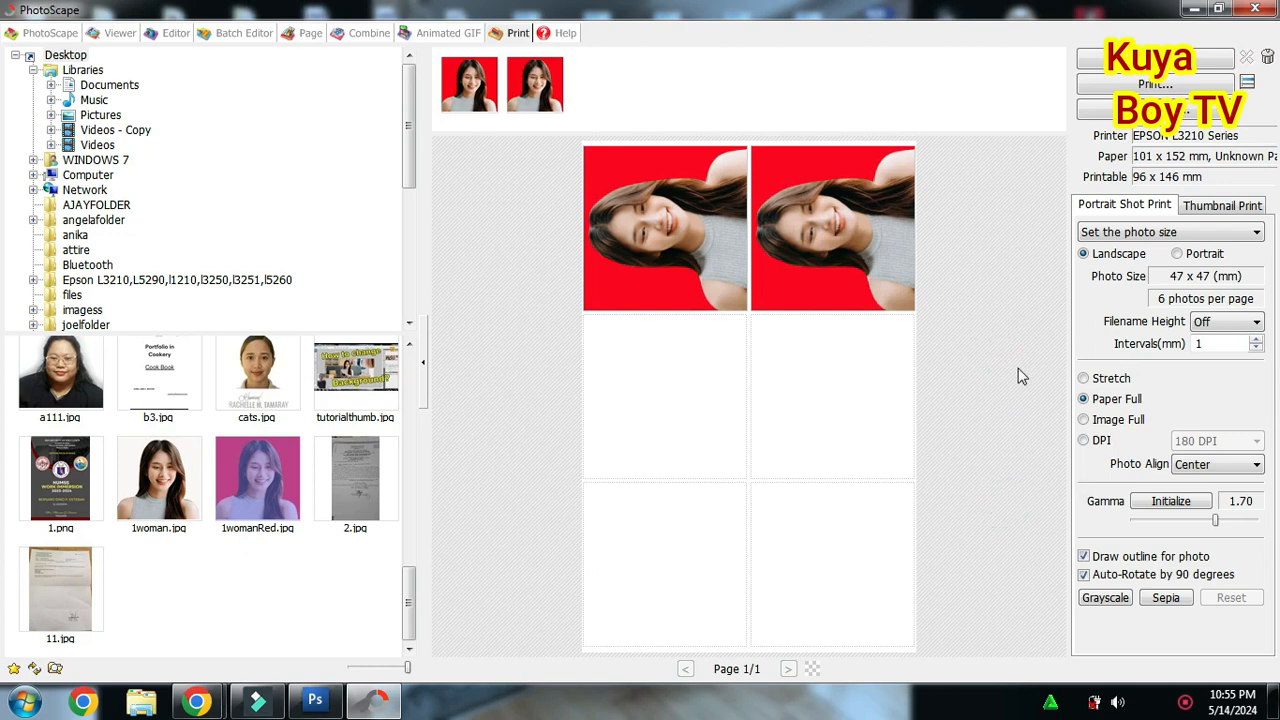
Step: Compare the Stretch, Paper Full and Image Full fitting options for the photos and keep Stretch
click(1093, 380)
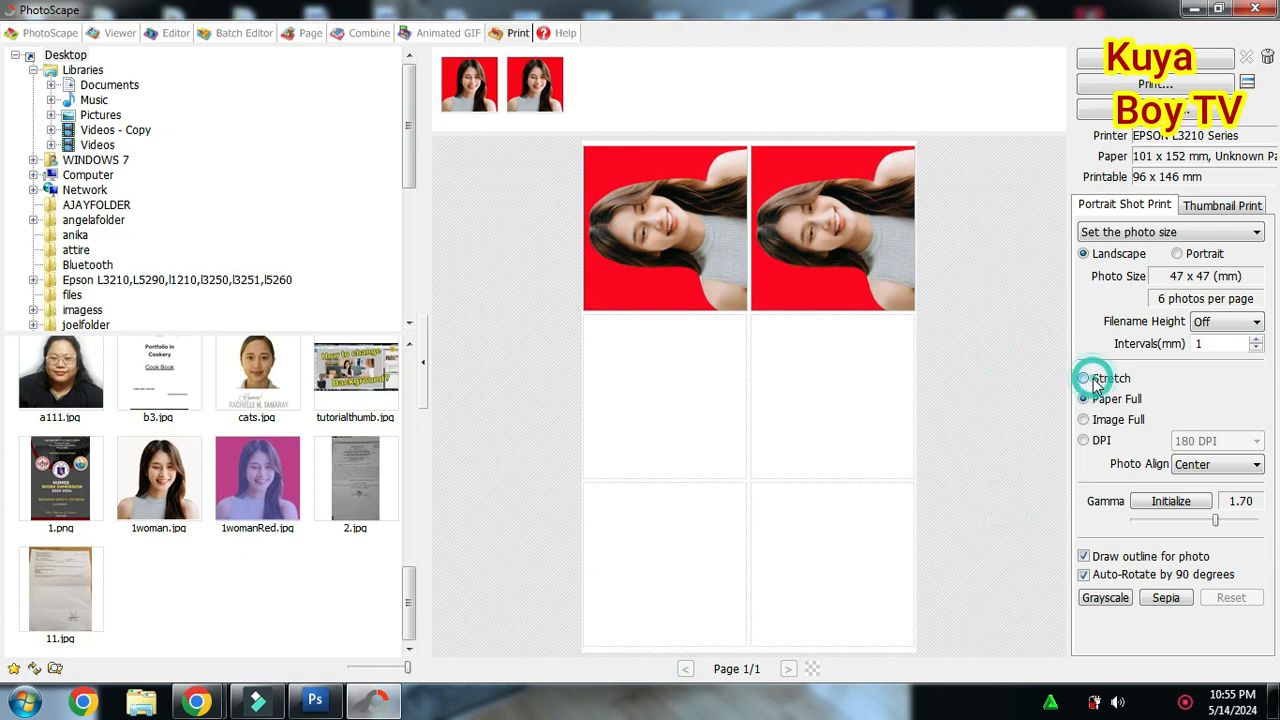
click(1089, 400)
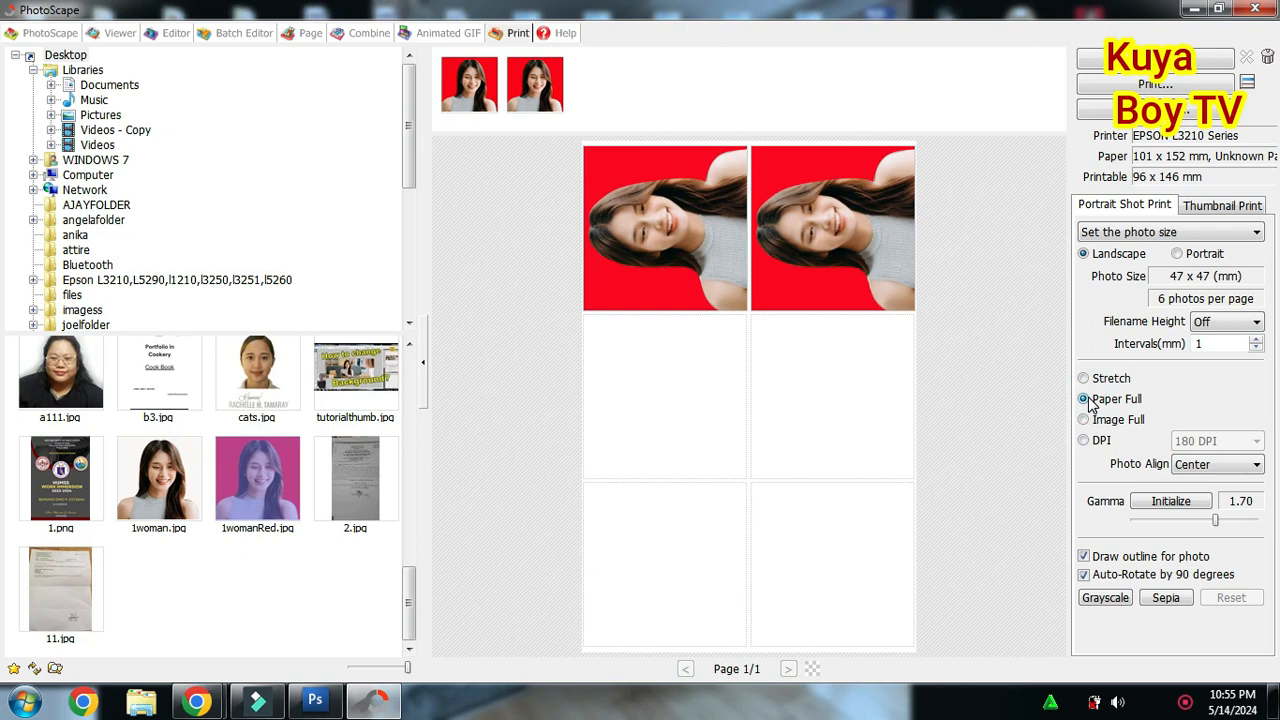
click(1088, 420)
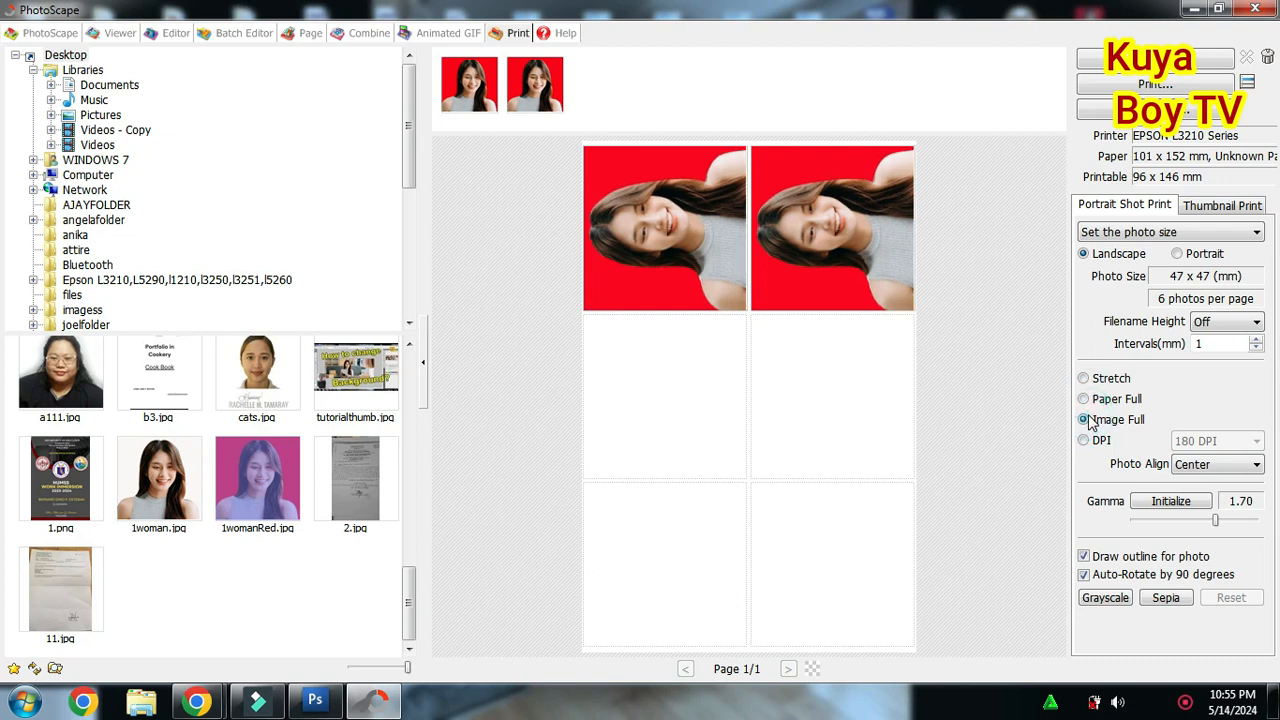
click(1085, 380)
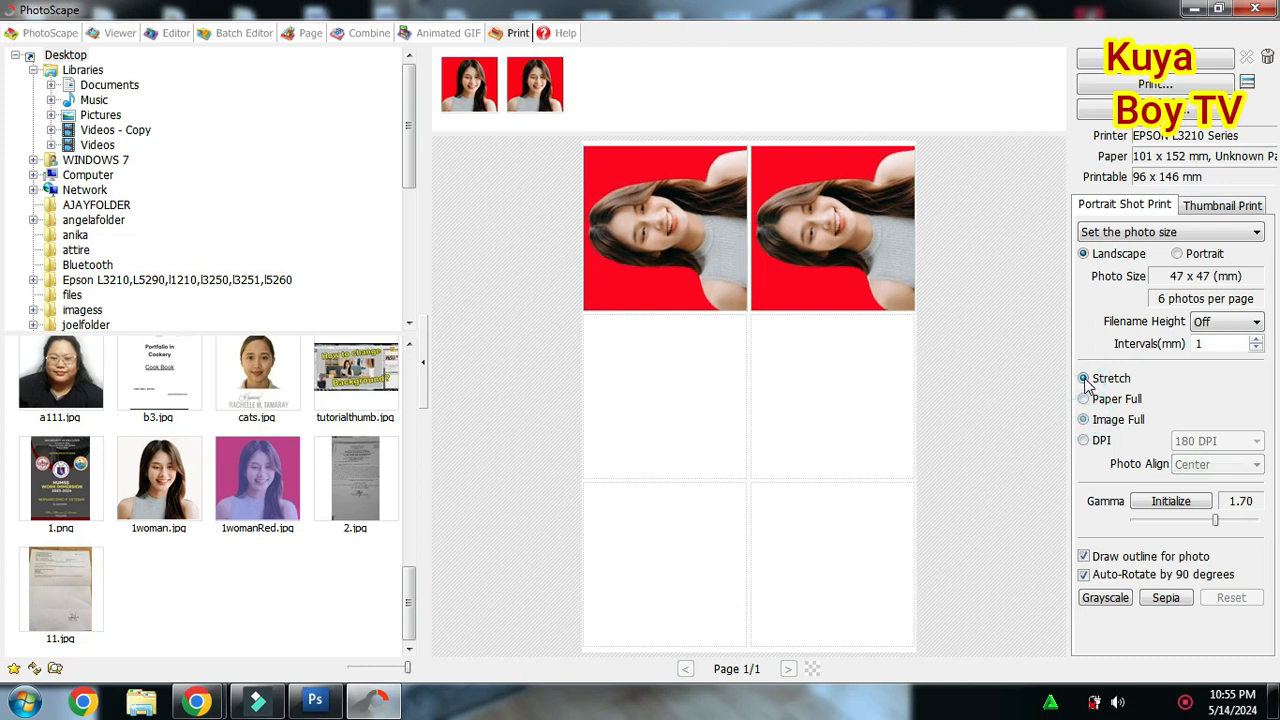
click(1086, 398)
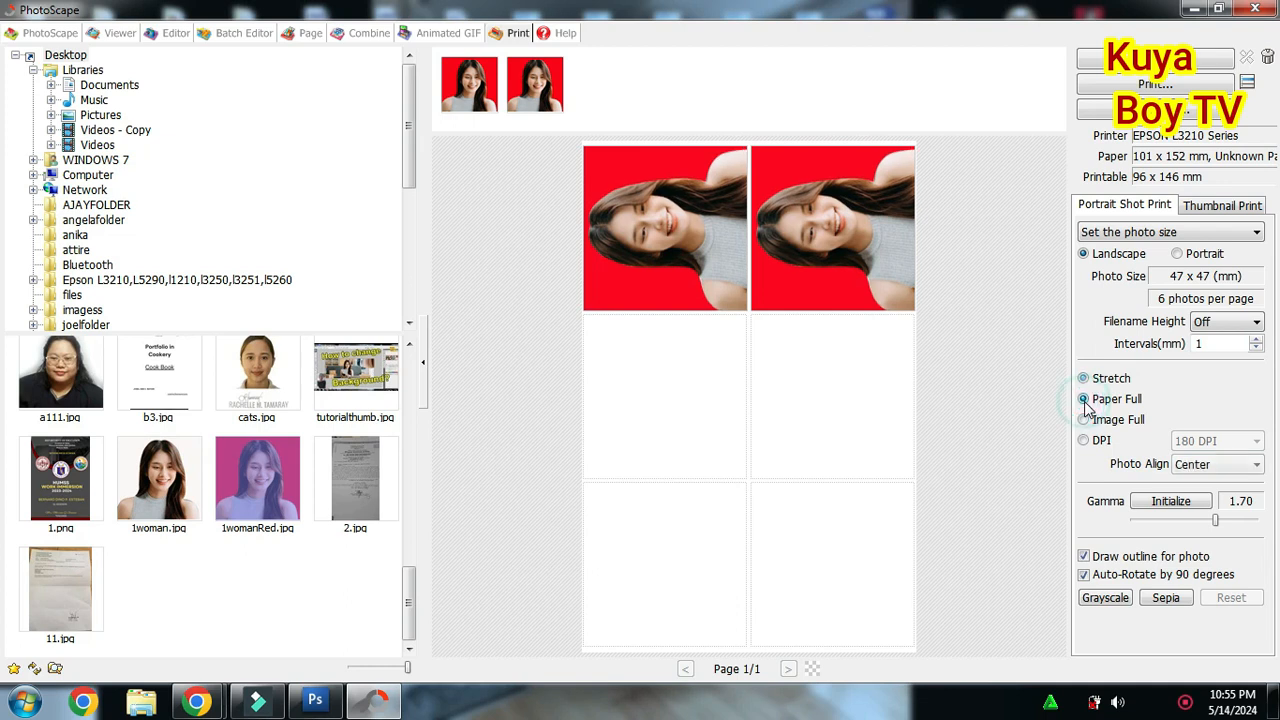
click(1085, 379)
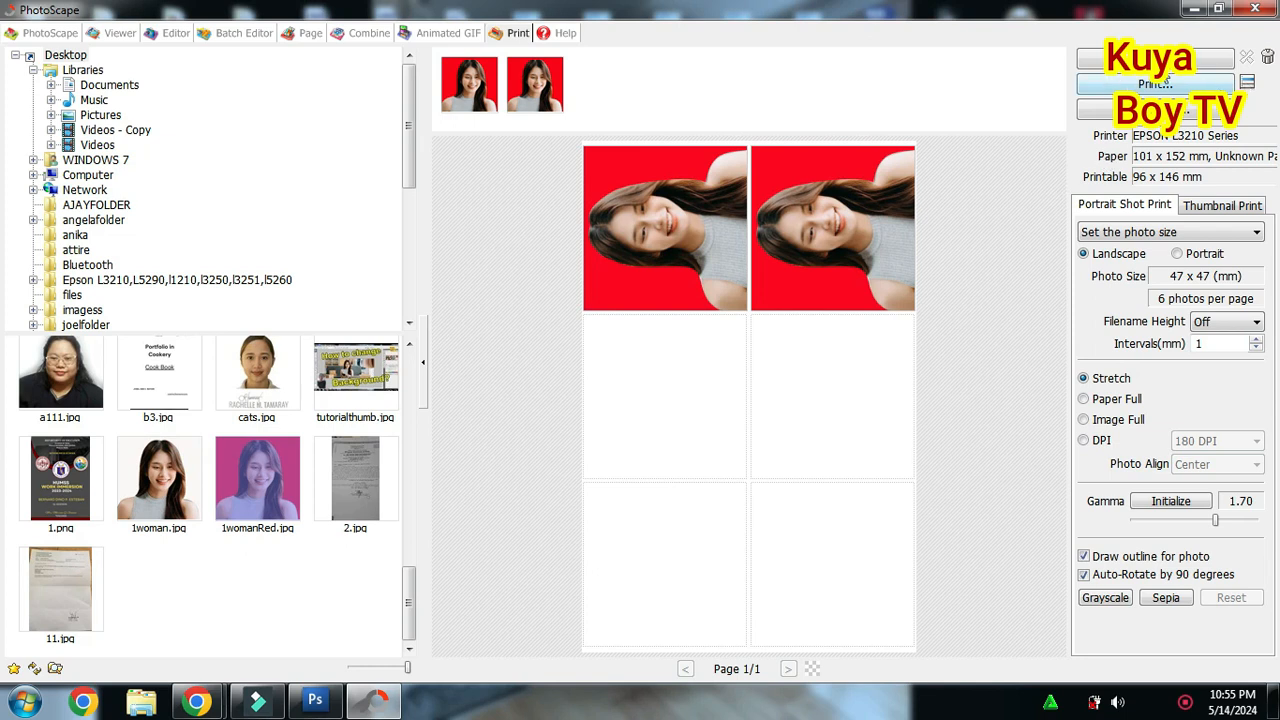
Step: Print the photo page with the number of copies set to 1
click(1158, 85)
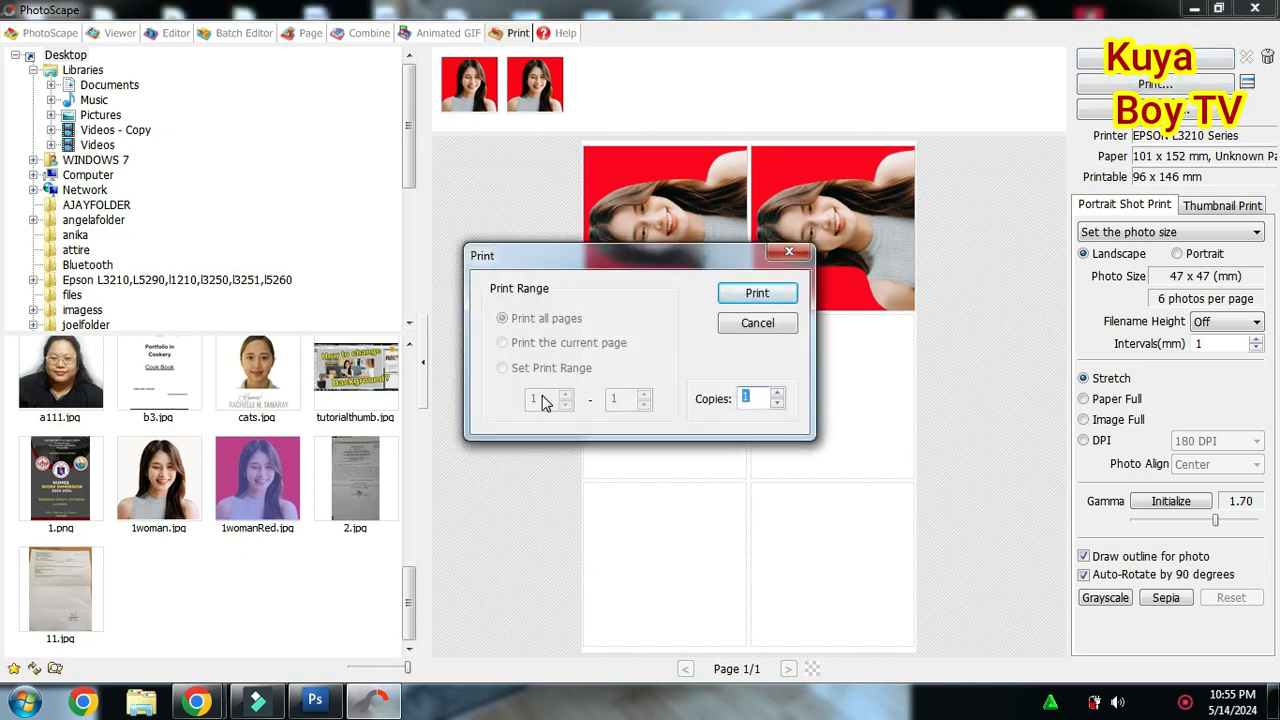
click(776, 403)
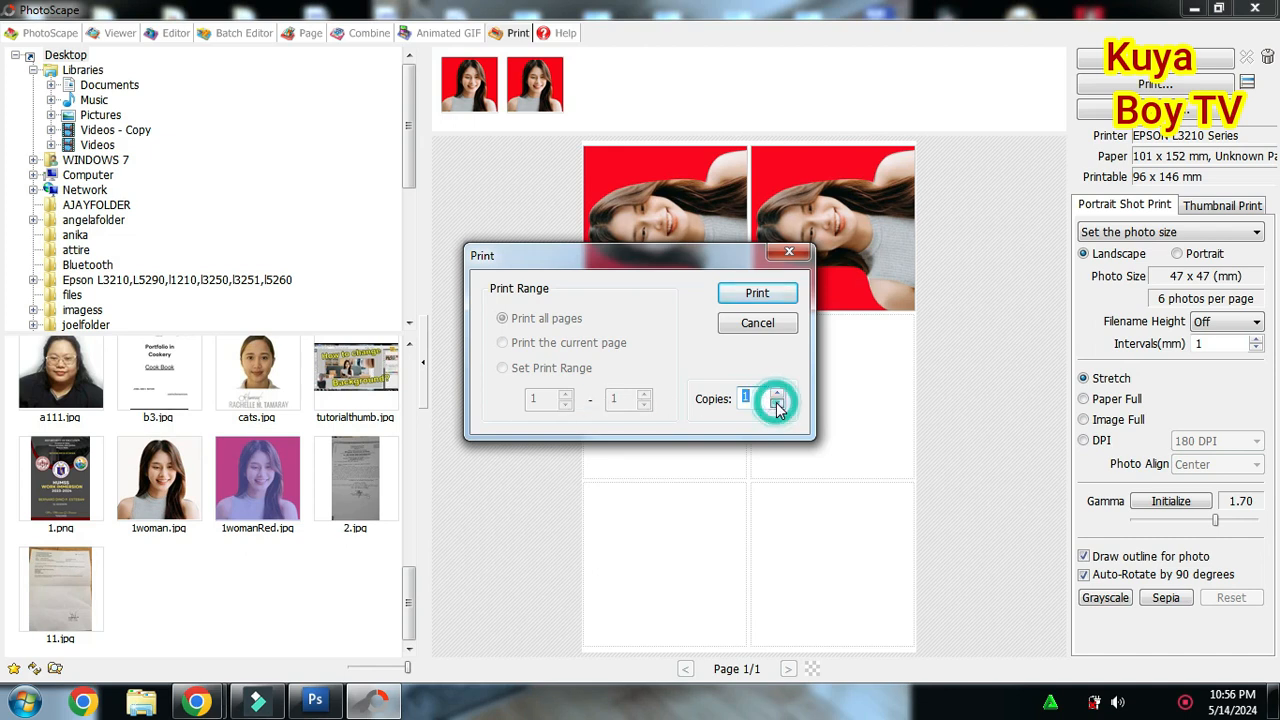
click(781, 393)
click(781, 393)
click(776, 404)
click(776, 404)
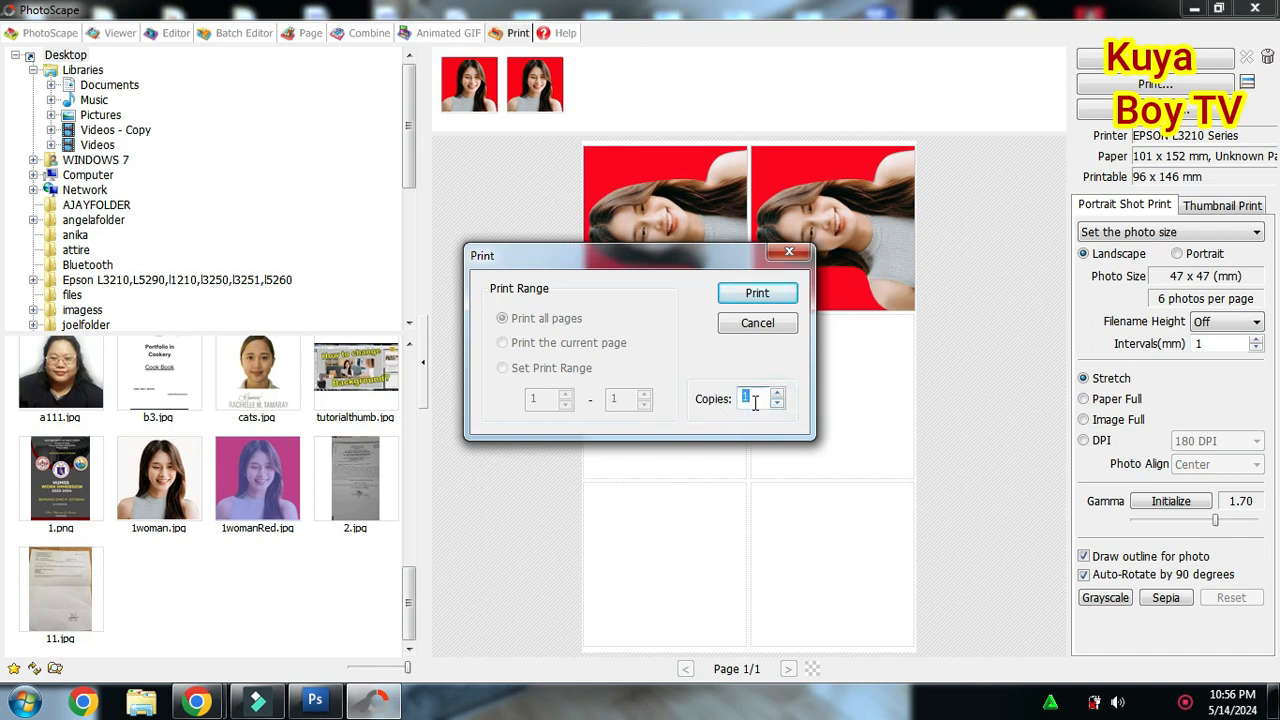
drag(667, 266, 768, 374)
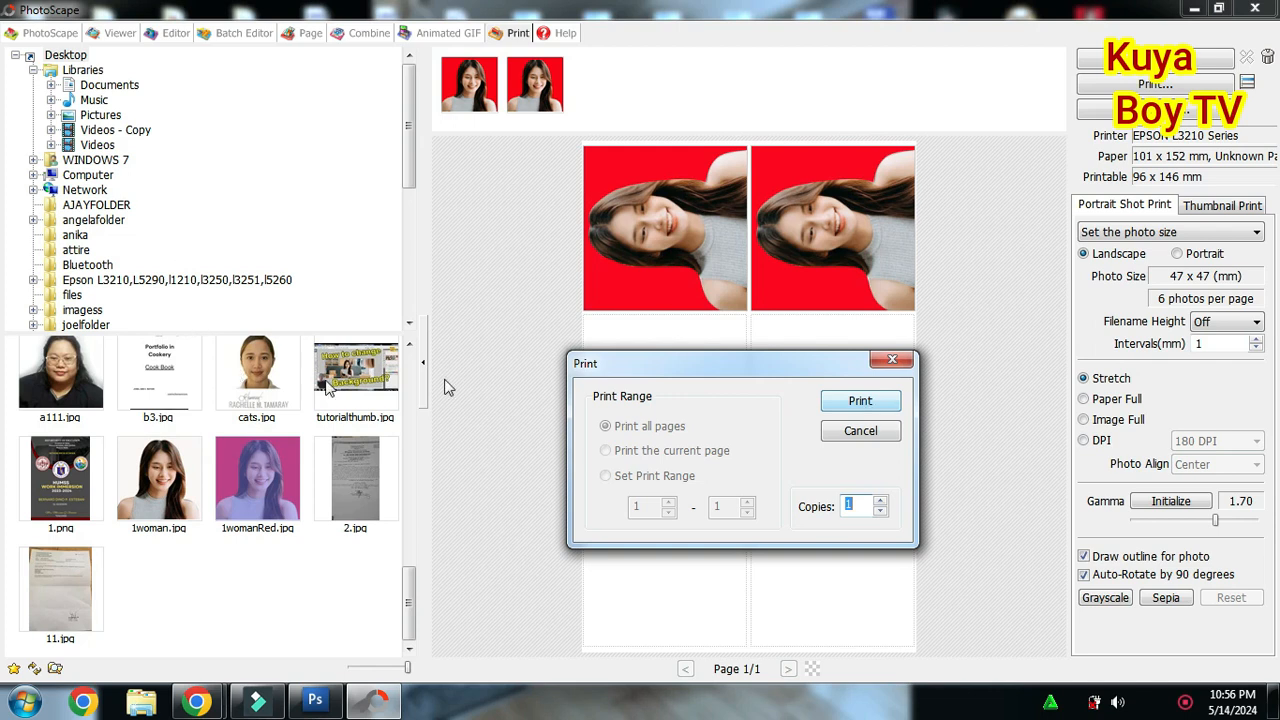
click(856, 405)
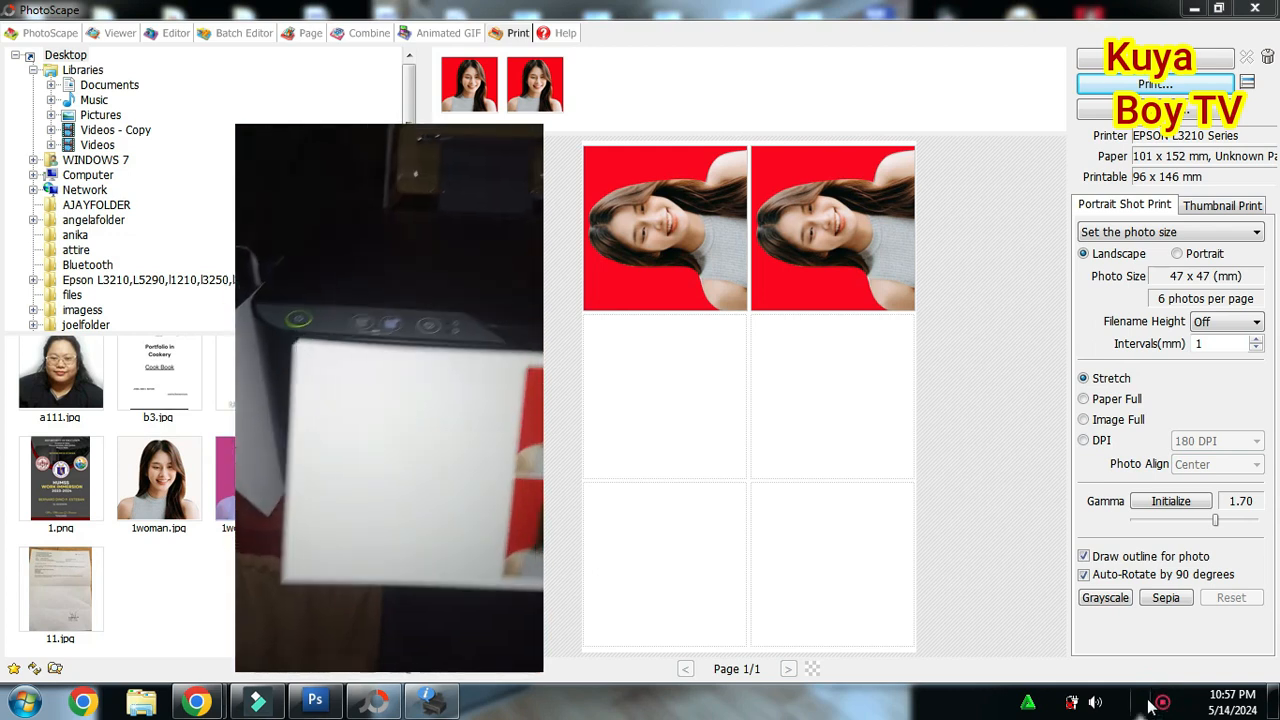
click(1161, 704)
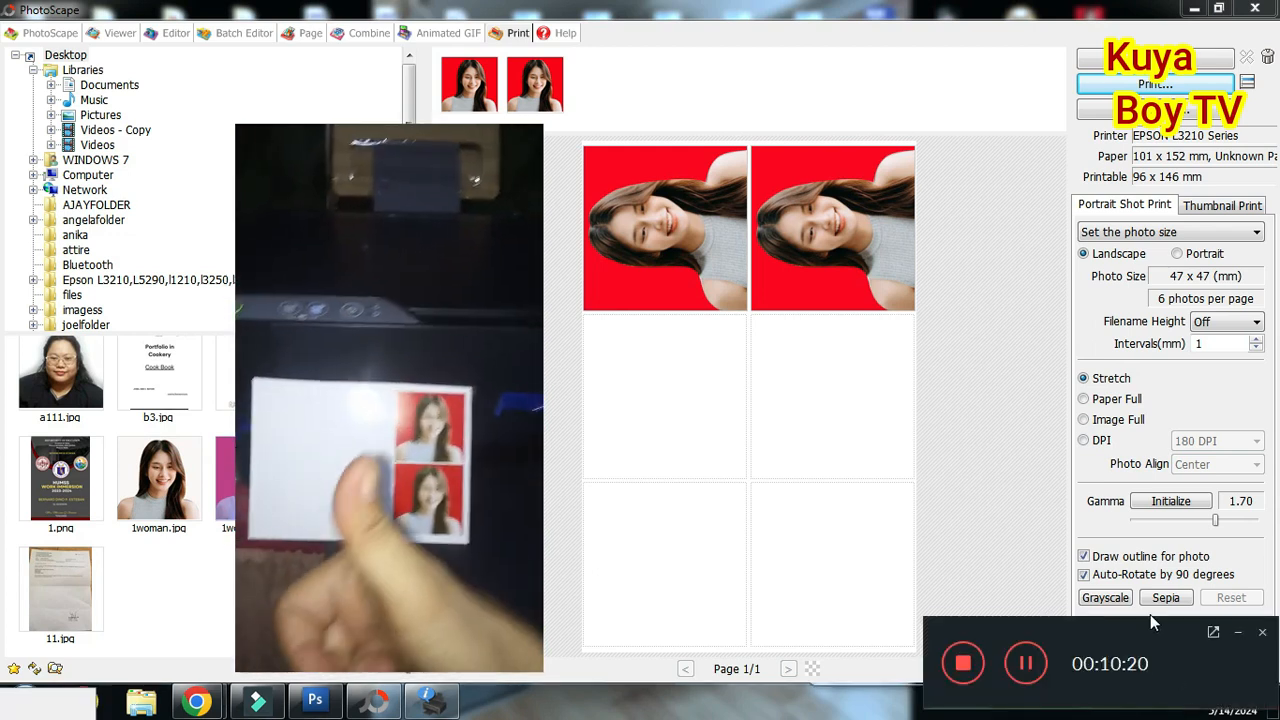
click(955, 663)
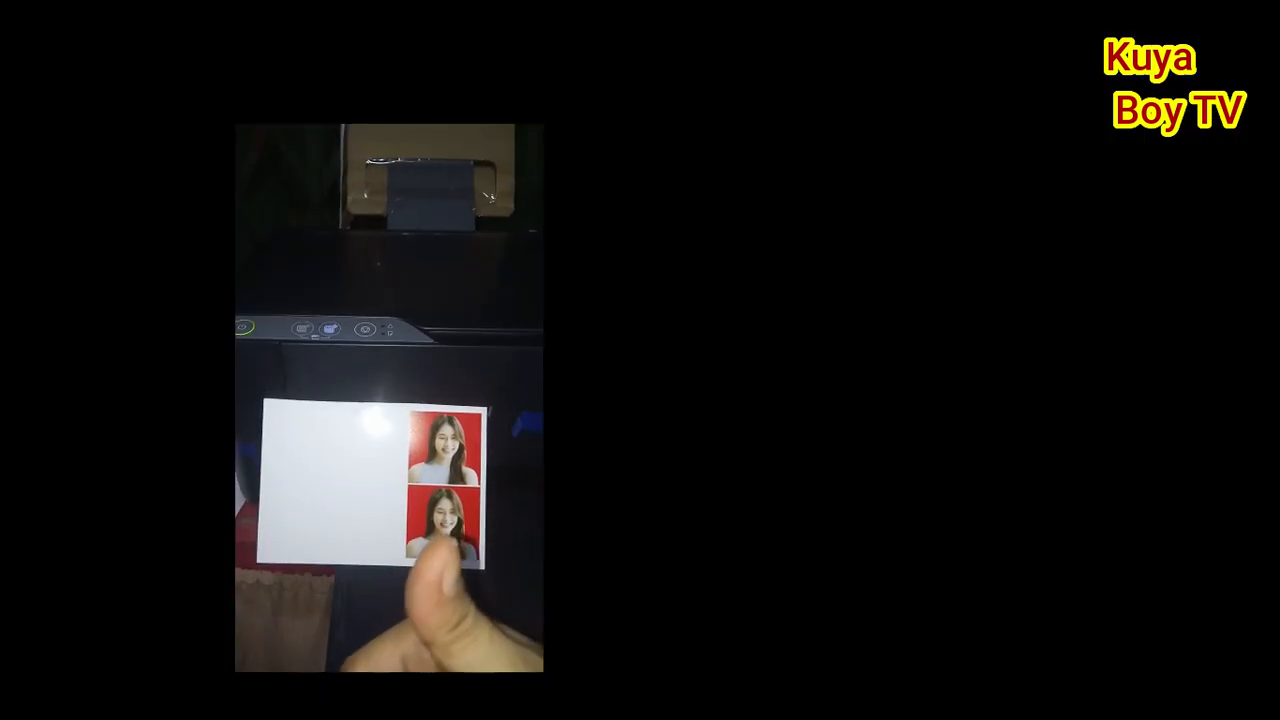